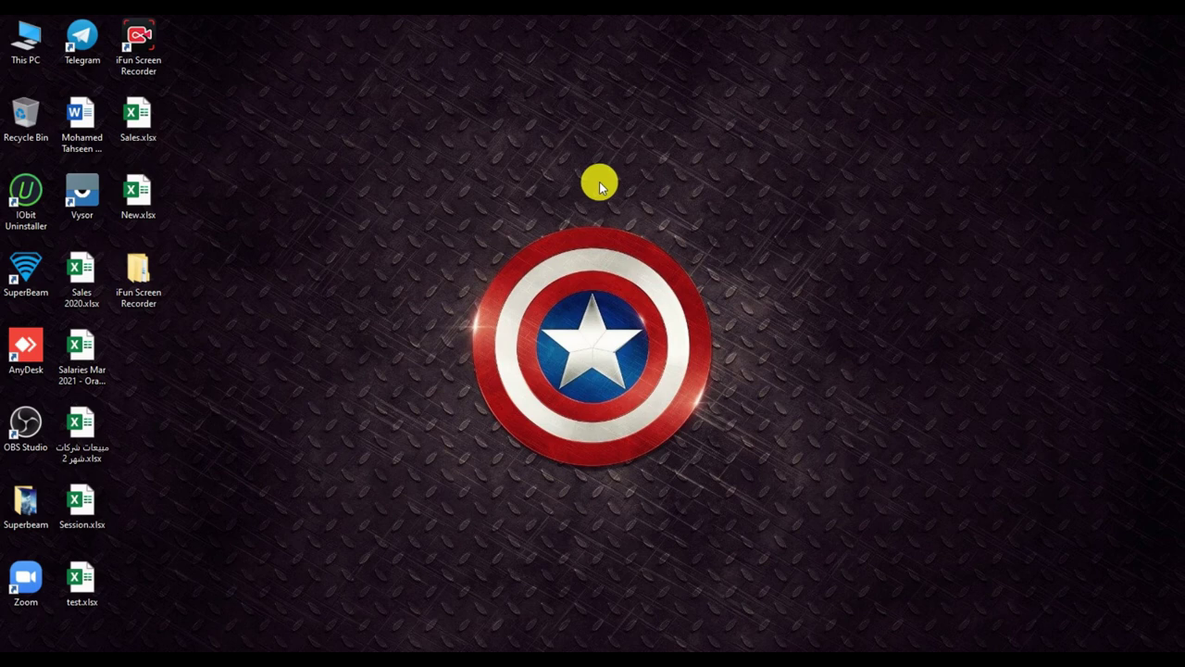
Open New.xlsx, enter two first names in K4:K5, and widen column A considerably.
{"action": "double_click", "coordinate": [145, 183]}
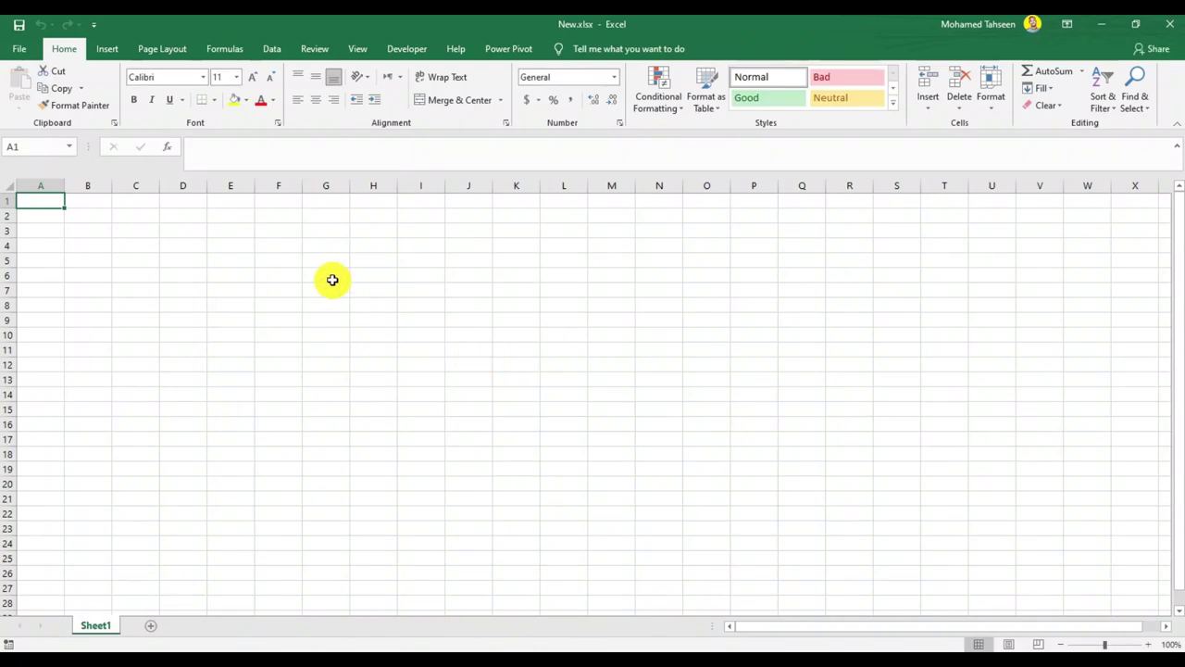
{"action": "left_click", "coordinate": [504, 254]}
{"action": "type", "text": "mohamed"}
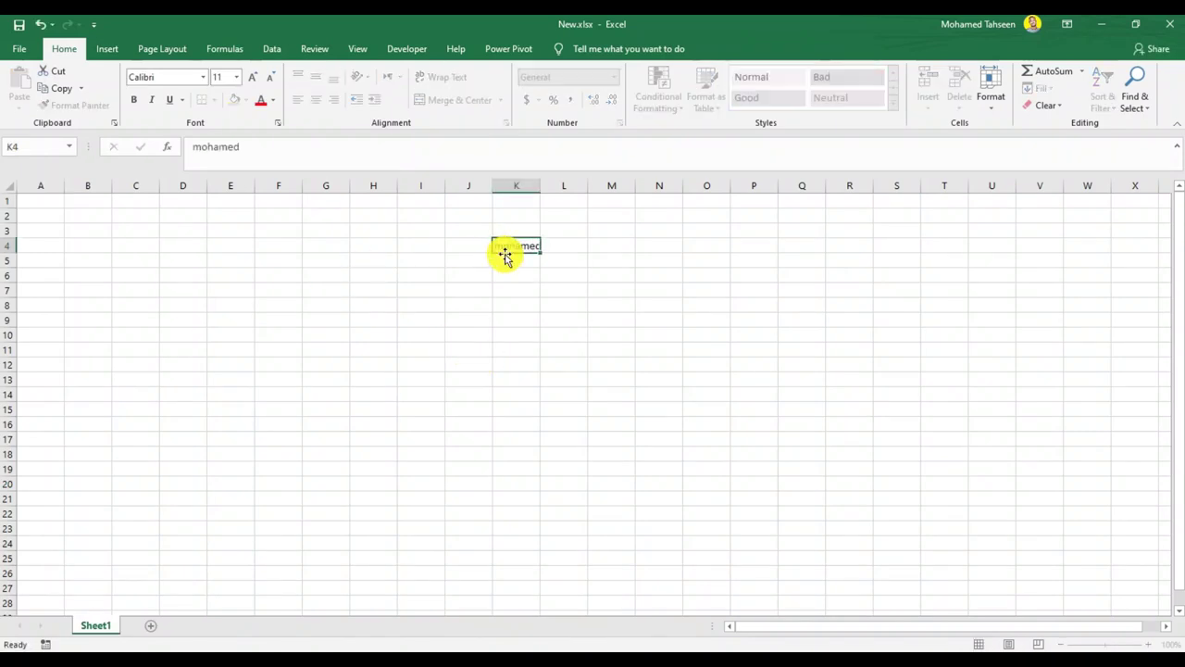
{"action": "key", "text": "Return"}
{"action": "type", "text": "ahmed"}
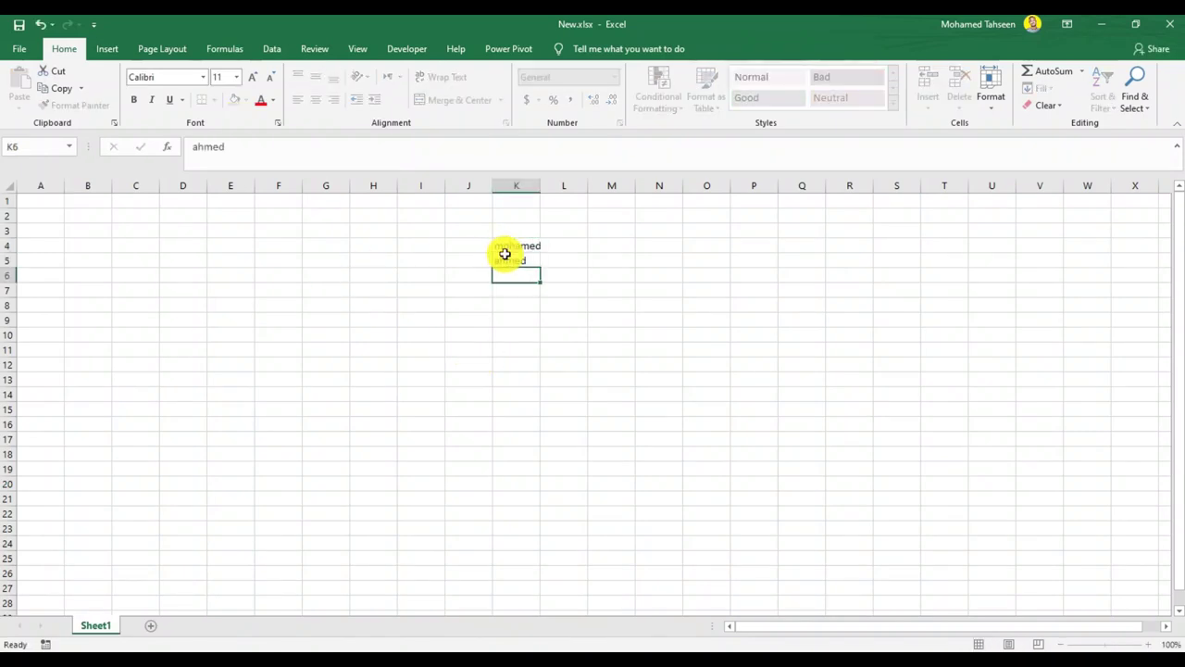
{"action": "key", "text": "Return"}
{"action": "left_click_drag", "start_coordinate": [64, 185], "coordinate": [348, 190]}
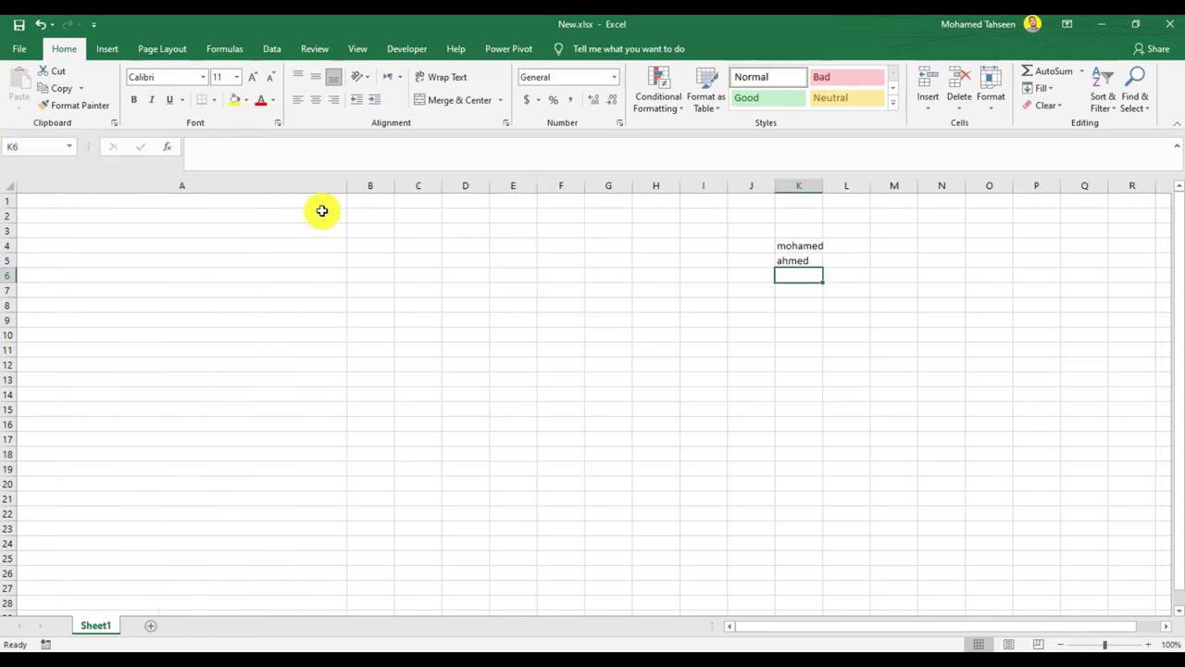
{"action": "left_click", "coordinate": [189, 178]}
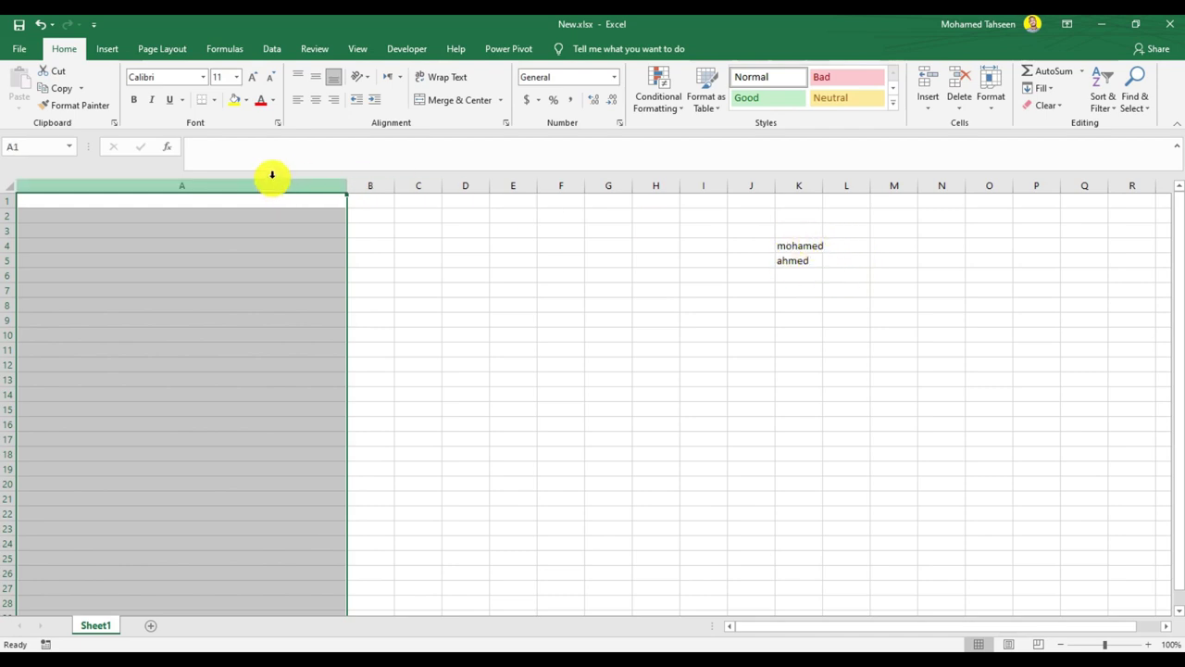
Give column A a List validation sourced from K4:K5 and check A1's dropdown.
{"action": "left_click", "coordinate": [274, 50]}
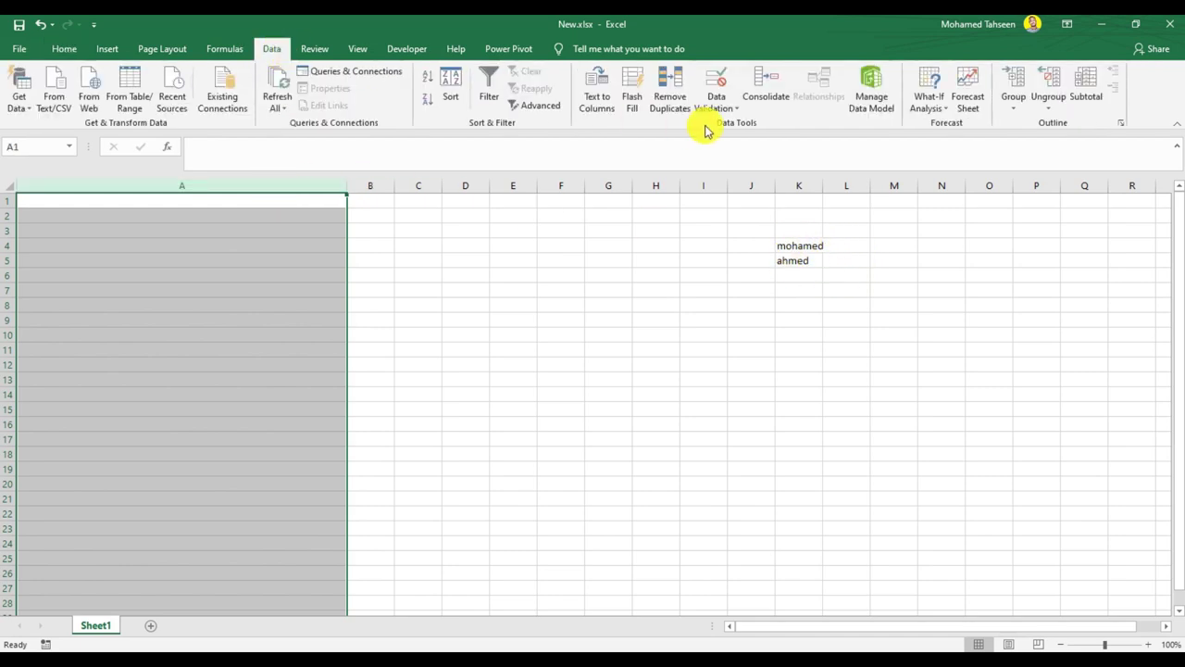
{"action": "left_click", "coordinate": [719, 83]}
{"action": "left_click", "coordinate": [542, 302]}
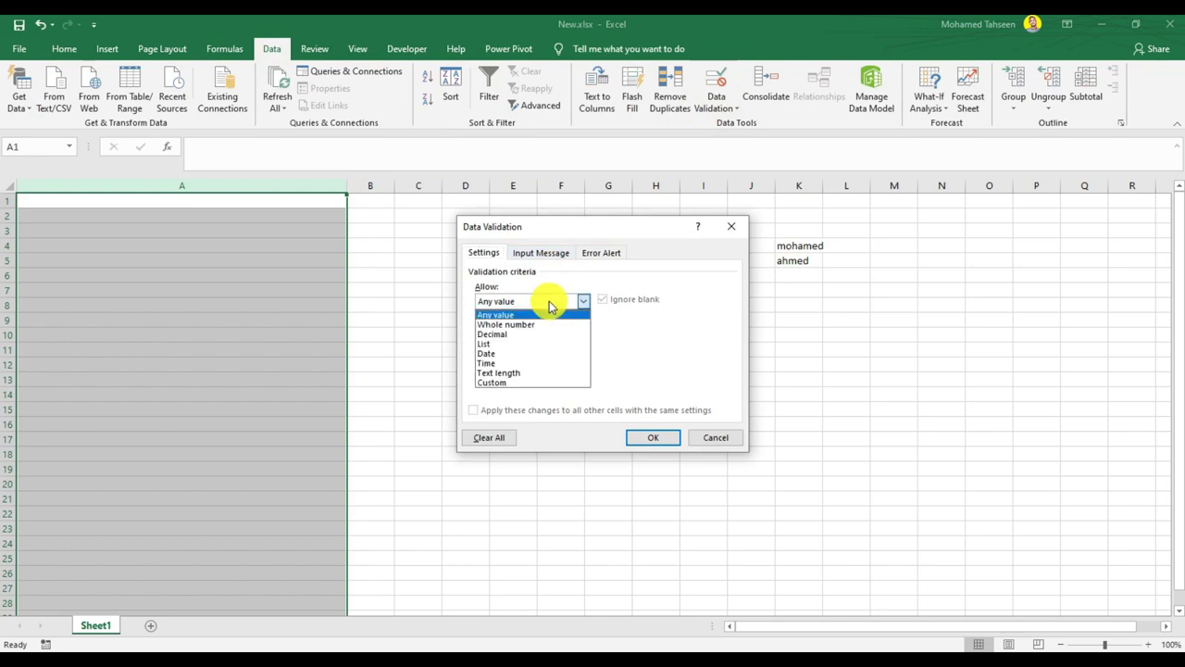
{"action": "left_click", "coordinate": [507, 344]}
{"action": "left_click", "coordinate": [517, 361]}
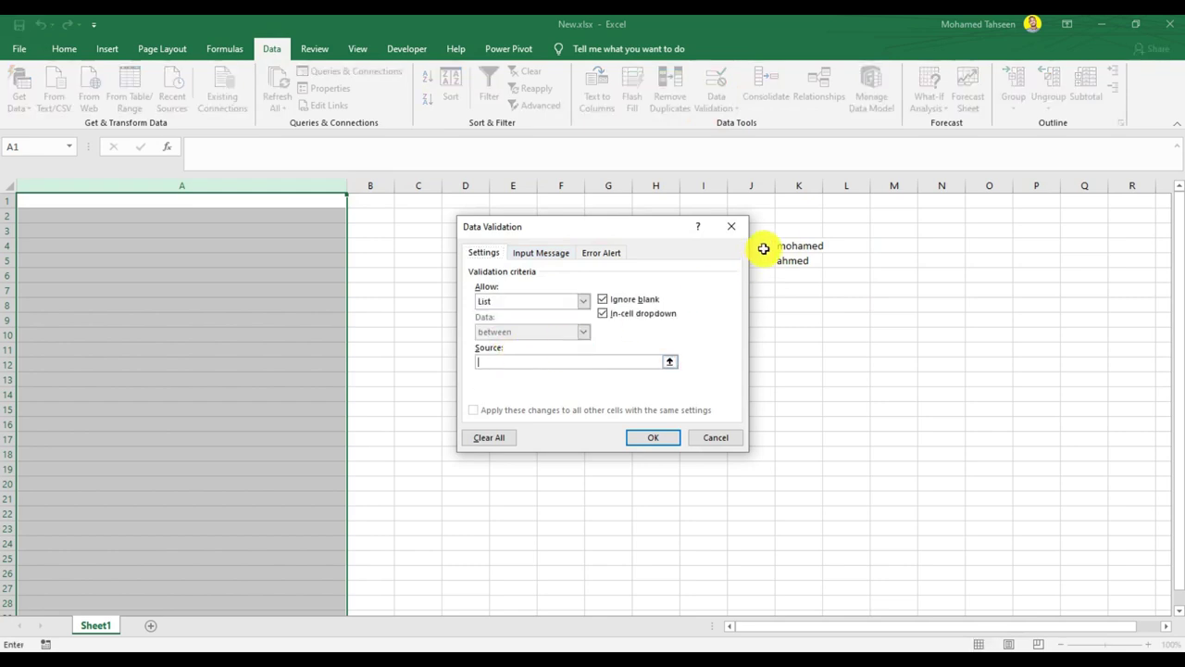
{"action": "left_click_drag", "start_coordinate": [789, 243], "coordinate": [794, 261]}
{"action": "left_click", "coordinate": [653, 437]}
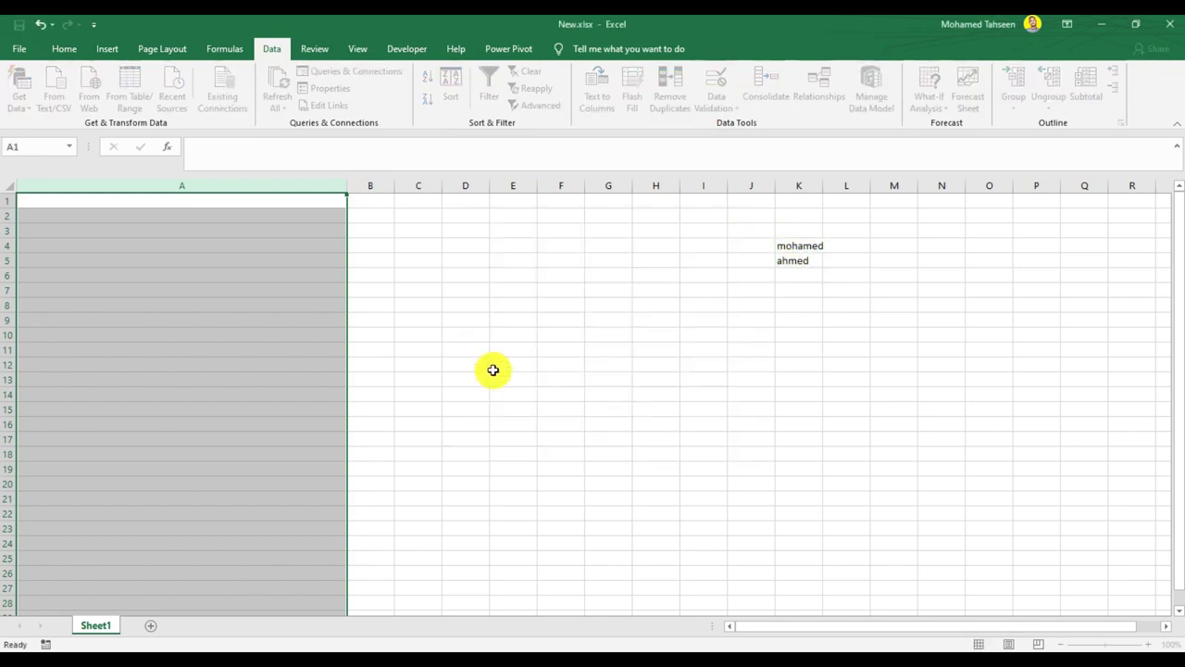
{"action": "left_click", "coordinate": [315, 204]}
{"action": "left_click", "coordinate": [353, 201]}
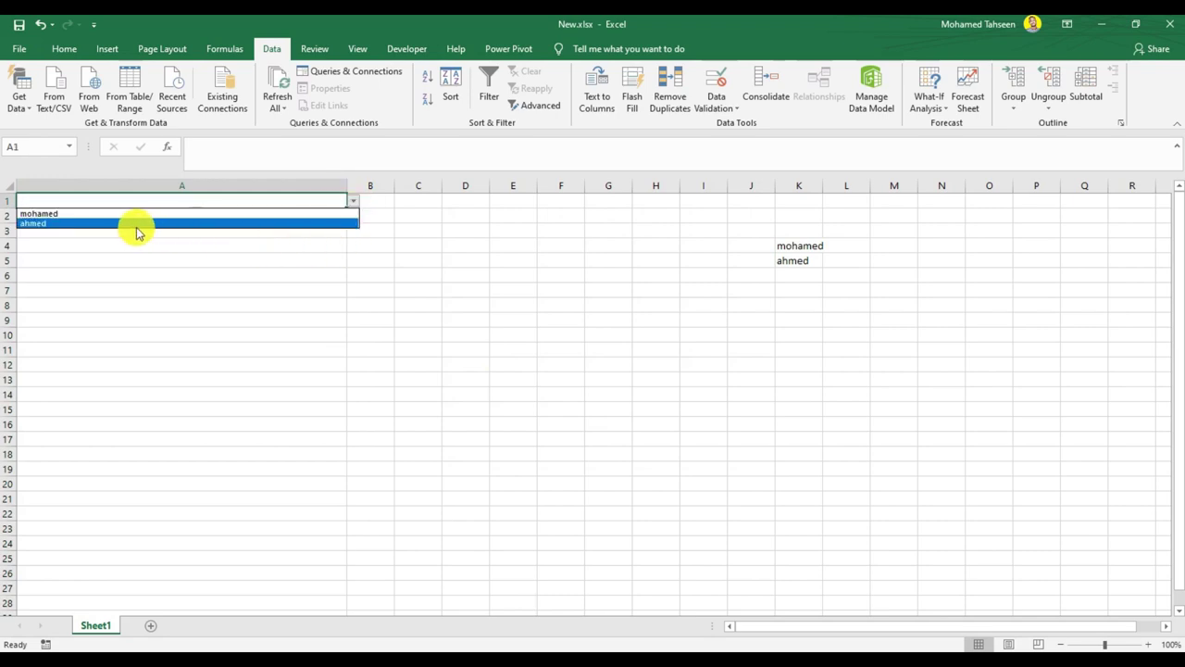
{"action": "left_click", "coordinate": [318, 248]}
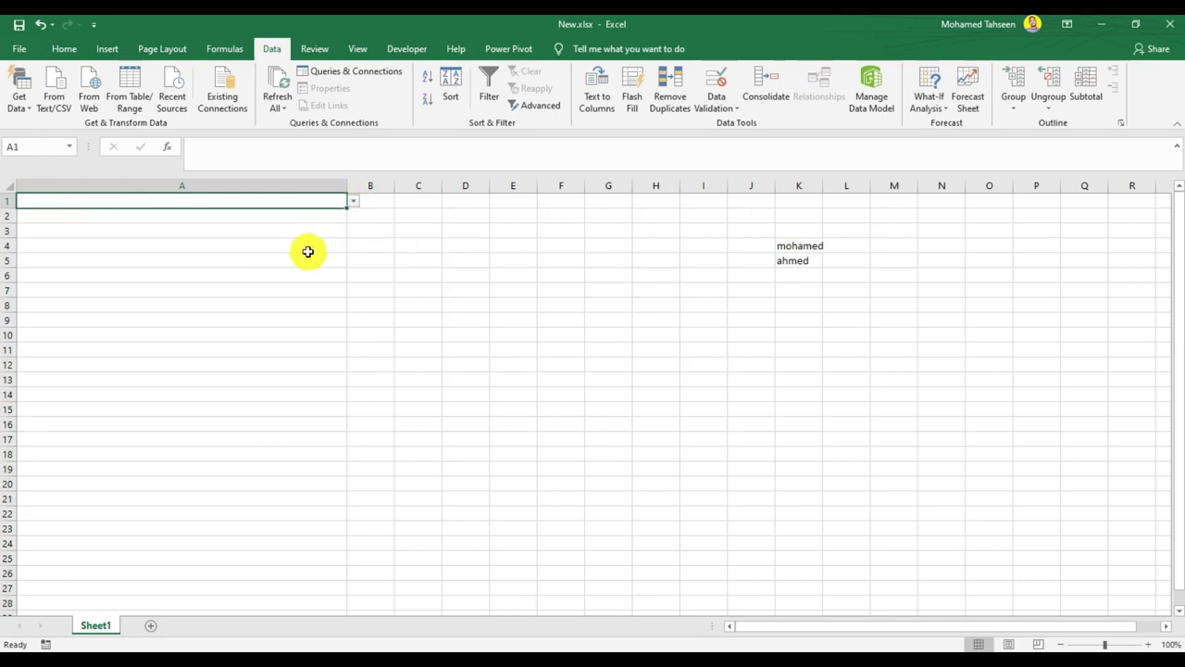
Clear the two names from column K.
{"action": "left_click", "coordinate": [805, 194]}
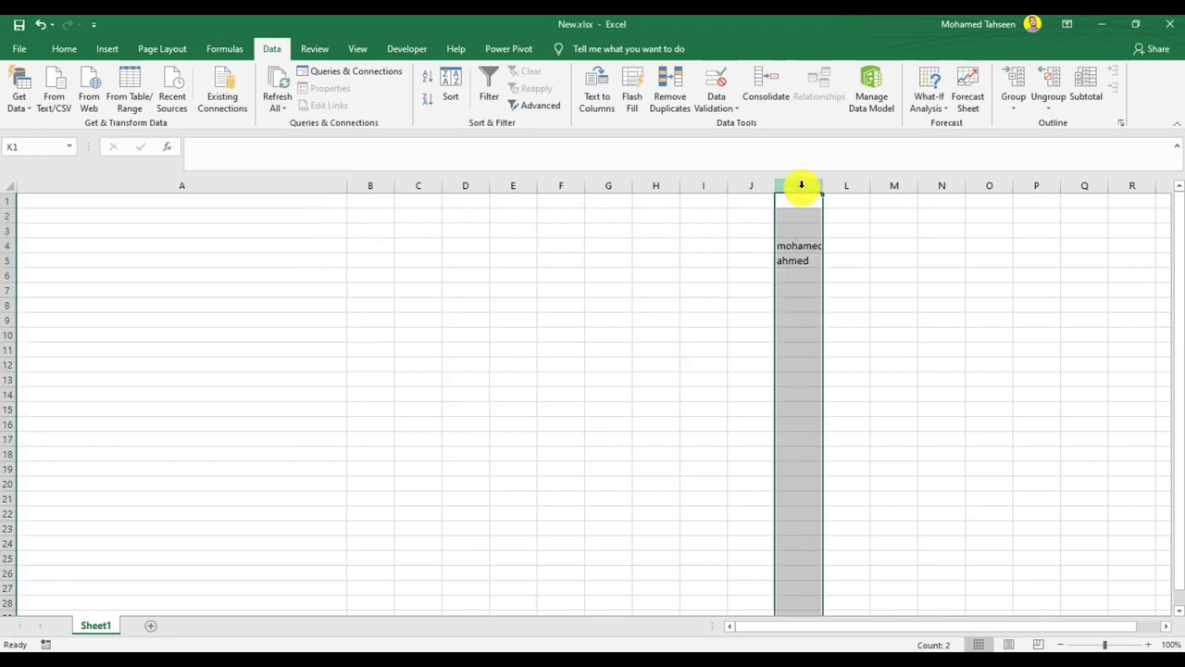
{"action": "right_click", "coordinate": [803, 190]}
{"action": "left_click", "coordinate": [834, 326]}
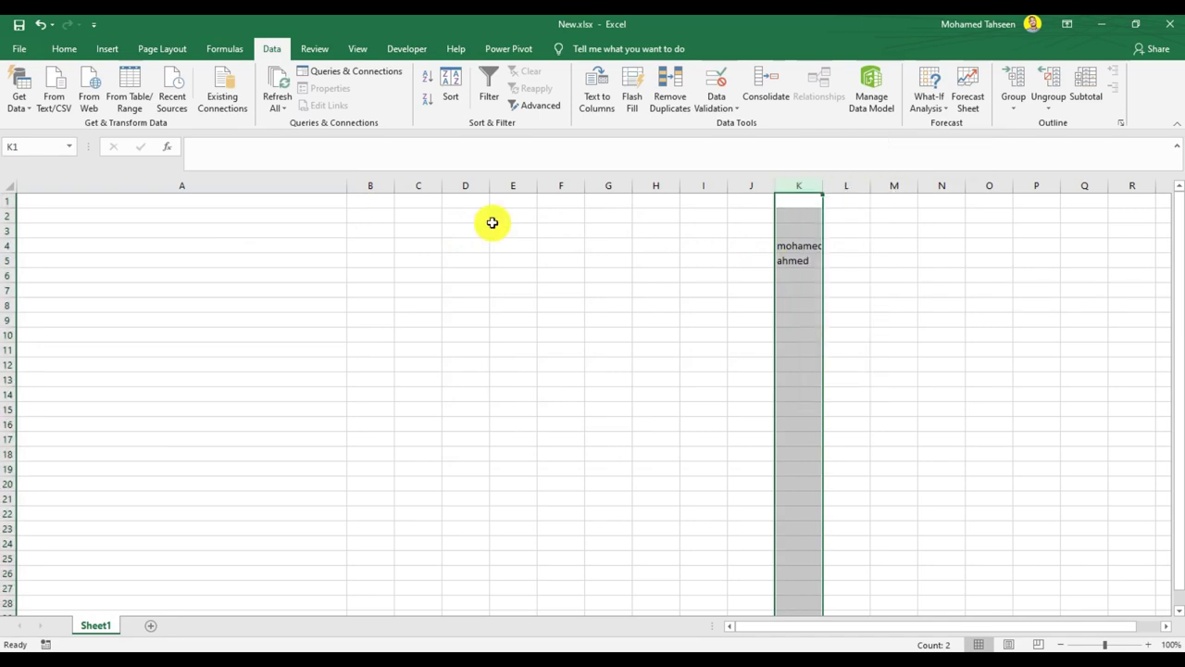
Reset column A's validation to Any value and minimize Excel to the desktop.
{"action": "left_click", "coordinate": [233, 184]}
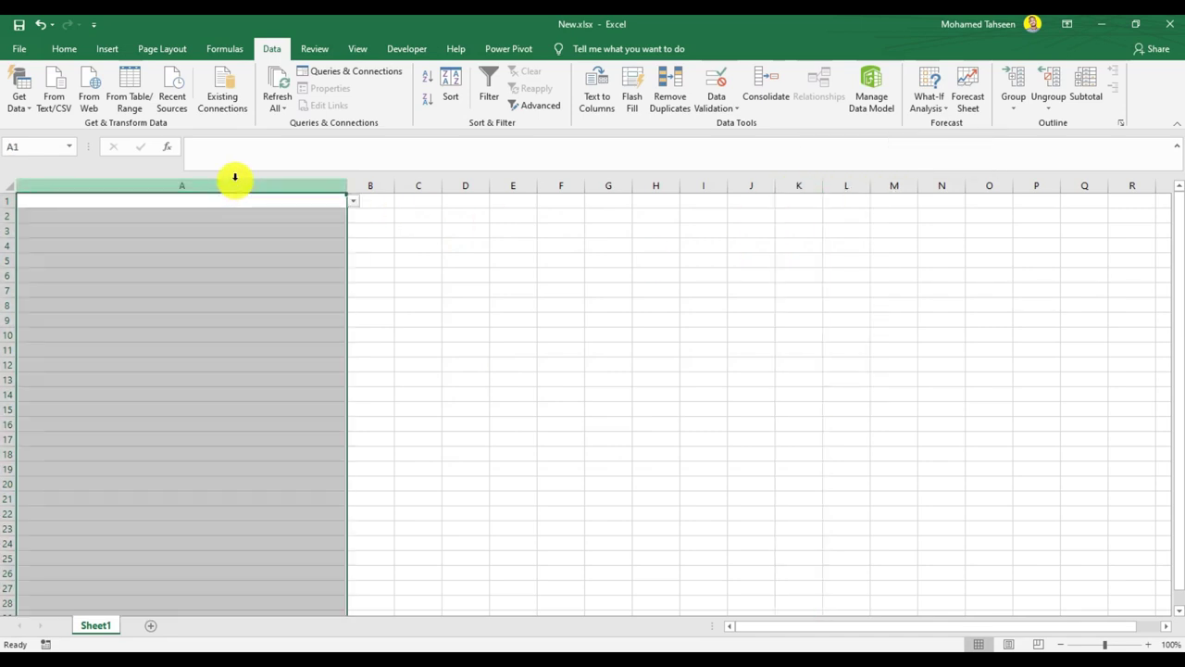
{"action": "left_click", "coordinate": [713, 83]}
{"action": "left_click", "coordinate": [479, 449]}
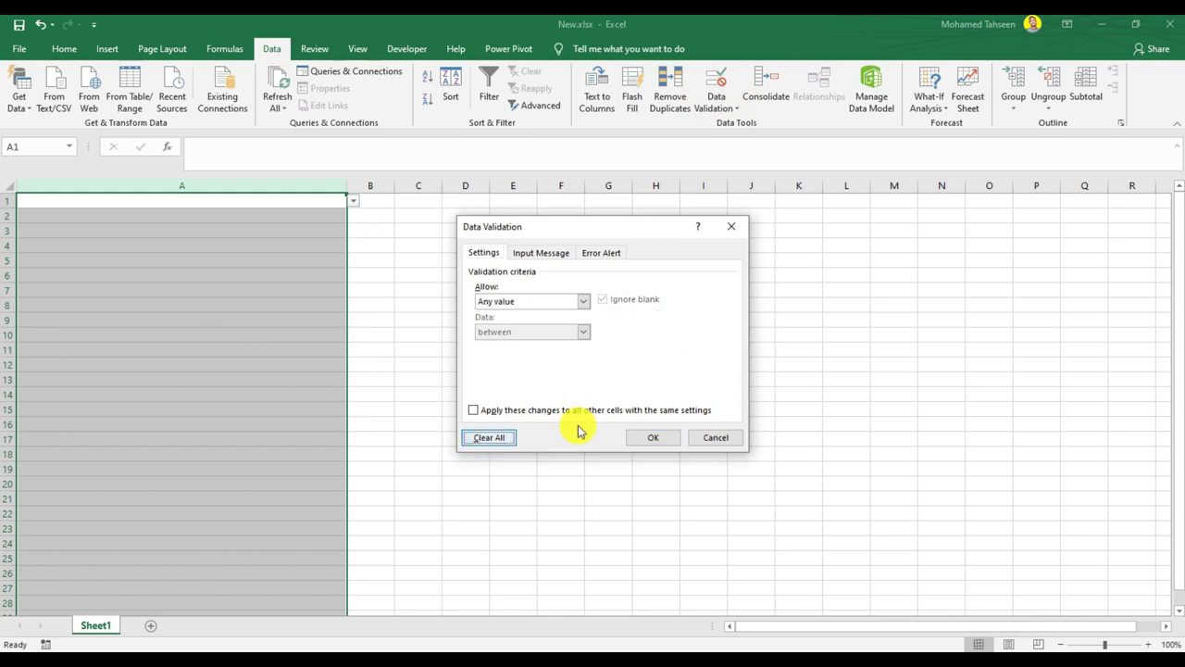
{"action": "left_click", "coordinate": [659, 435]}
{"action": "left_click", "coordinate": [186, 259]}
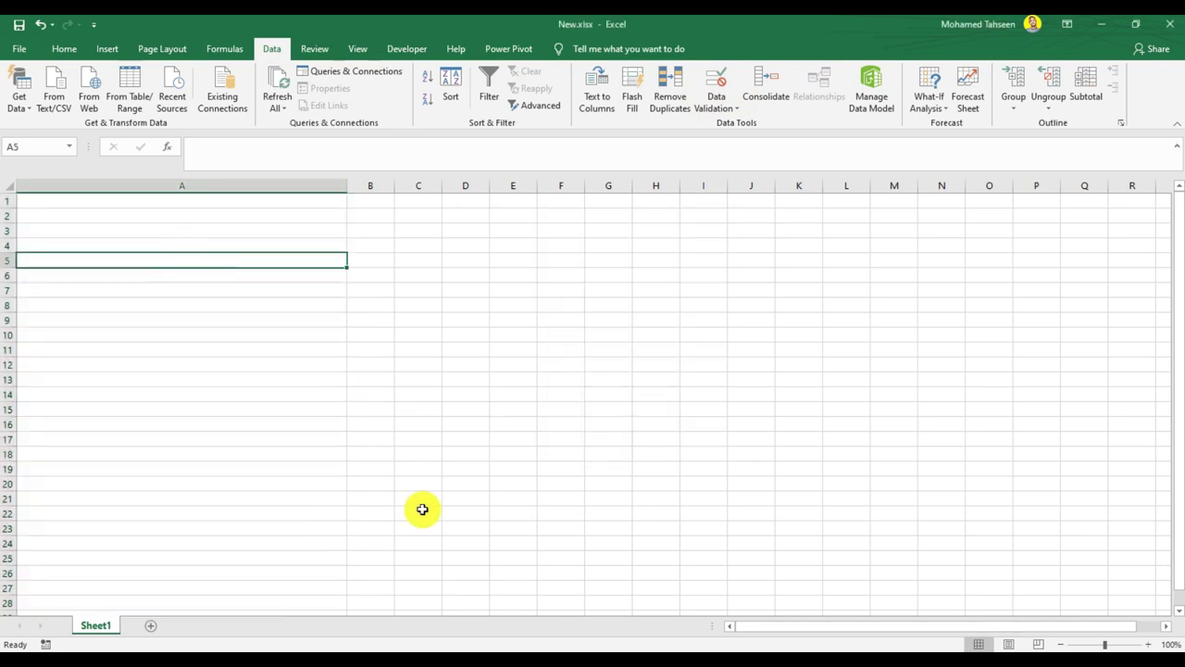
{"action": "left_click", "coordinate": [1101, 24]}
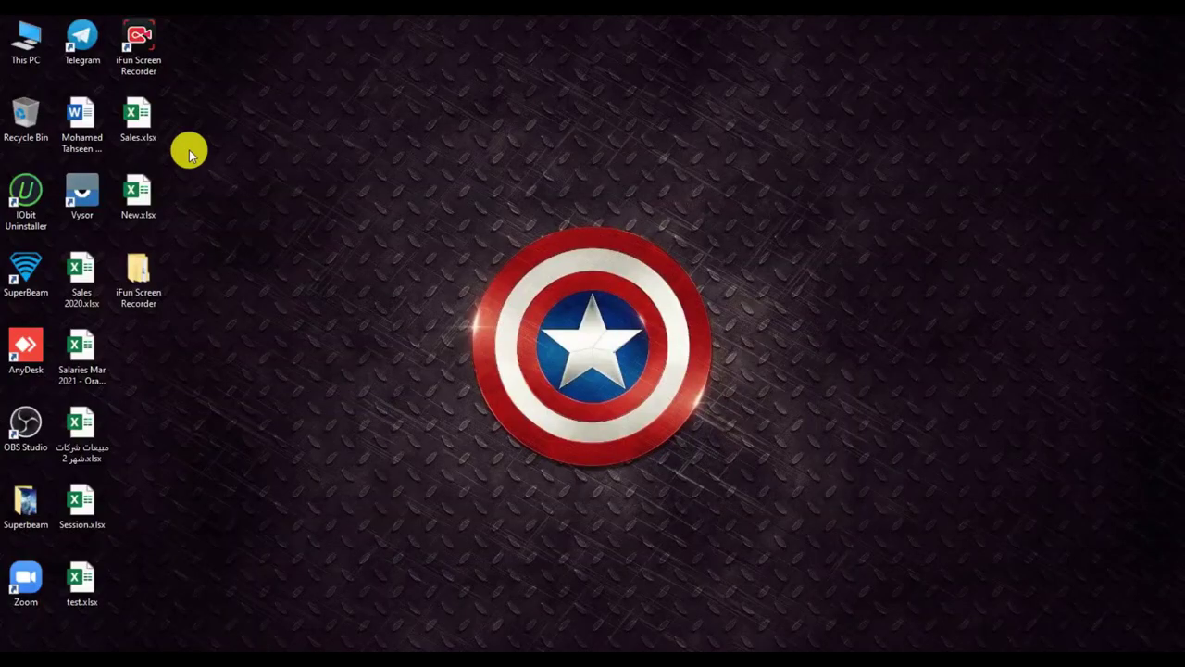
Open Sales.xlsx and delete columns B through F.
{"action": "double_click", "coordinate": [141, 141]}
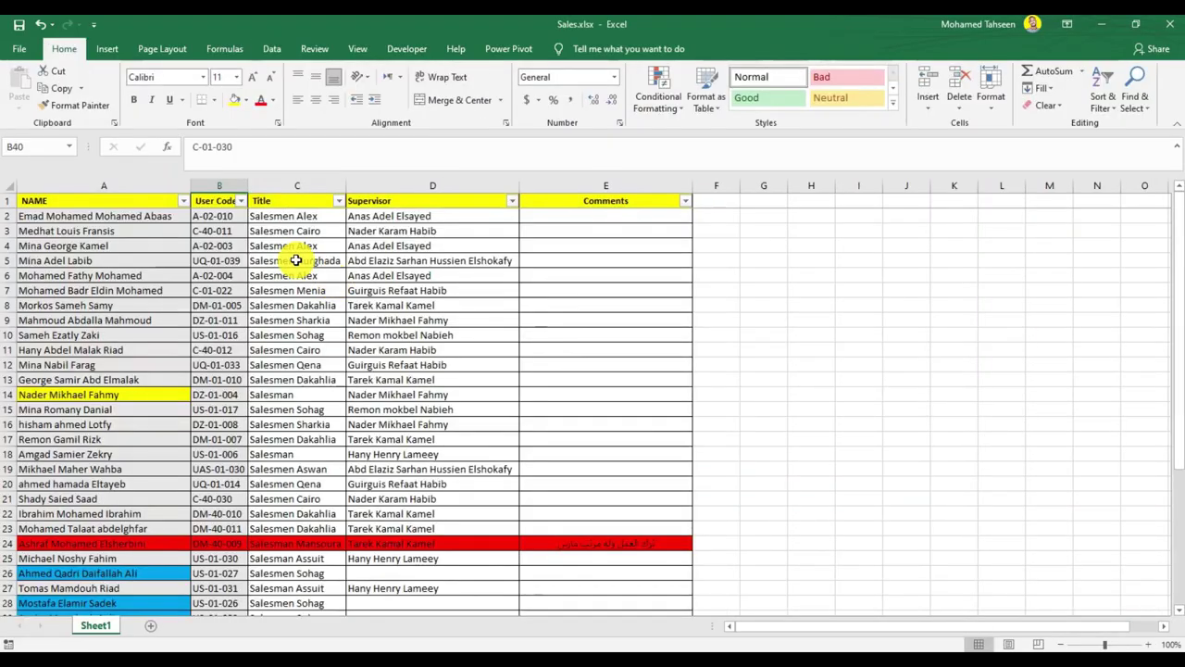
{"action": "left_click_drag", "start_coordinate": [219, 185], "coordinate": [717, 185]}
{"action": "right_click", "coordinate": [645, 190]}
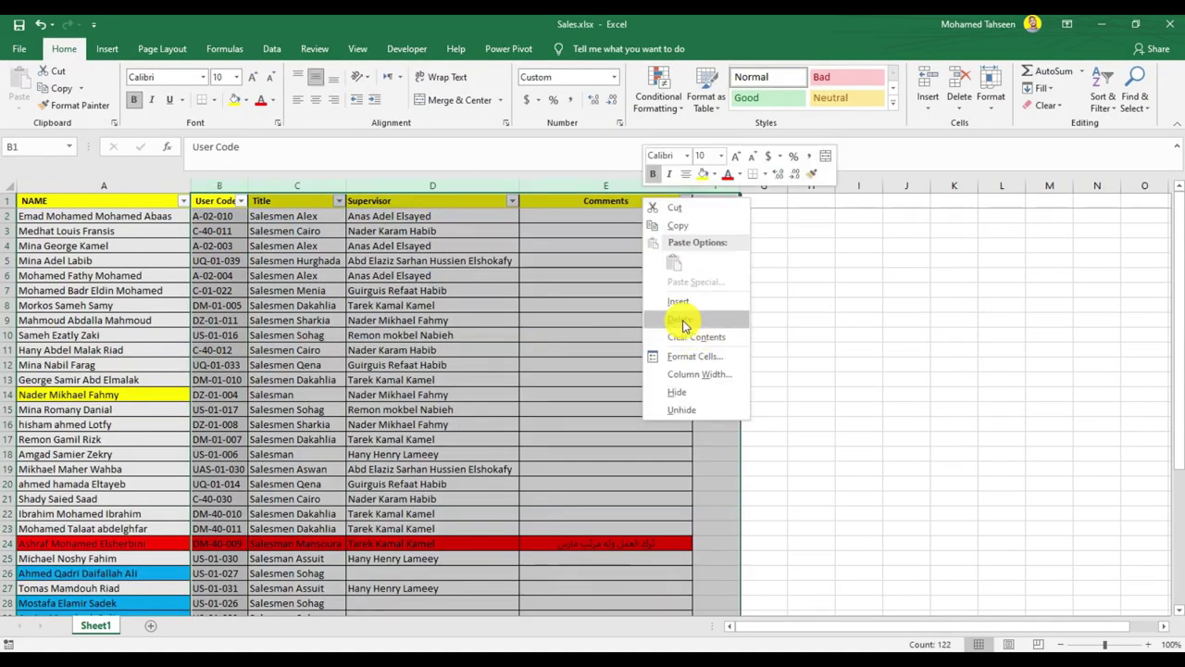
{"action": "left_click", "coordinate": [680, 319]}
Copy A2's formatting onto the names down to A41 with Format Painter.
{"action": "left_click", "coordinate": [109, 209]}
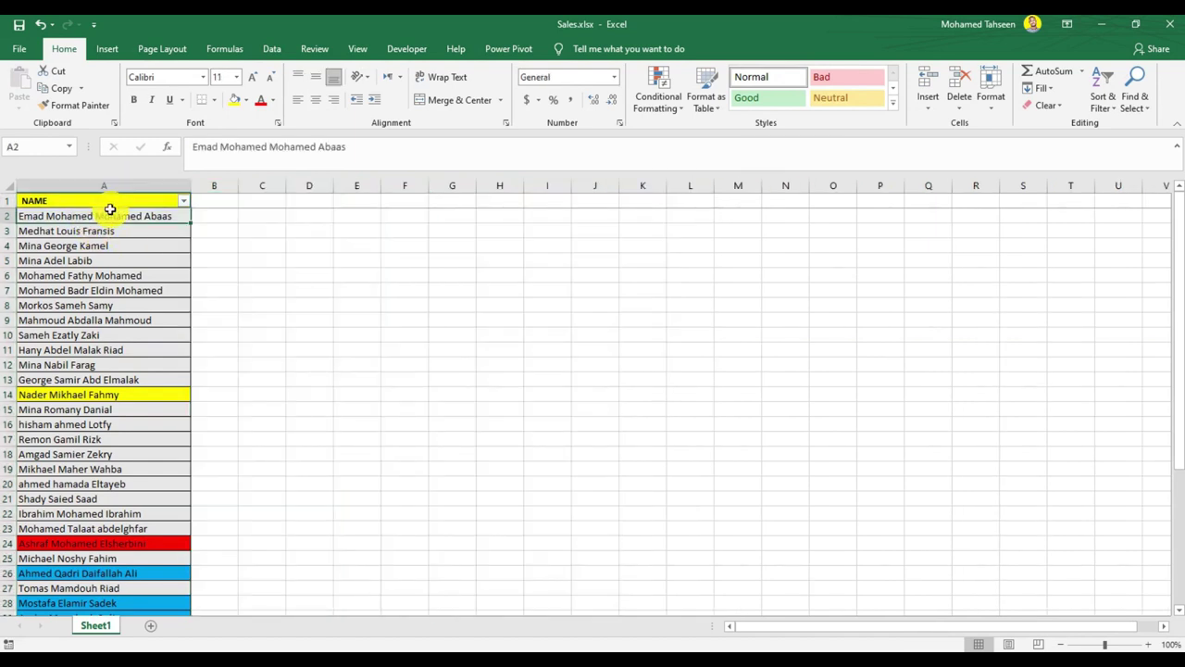
{"action": "left_click", "coordinate": [92, 105]}
{"action": "mouse_move", "coordinate": [118, 232]}
{"action": "left_mouse_down"}
{"action": "mouse_move", "coordinate": [190, 599]}
{"action": "mouse_move", "coordinate": [154, 593]}
{"action": "left_mouse_up"}
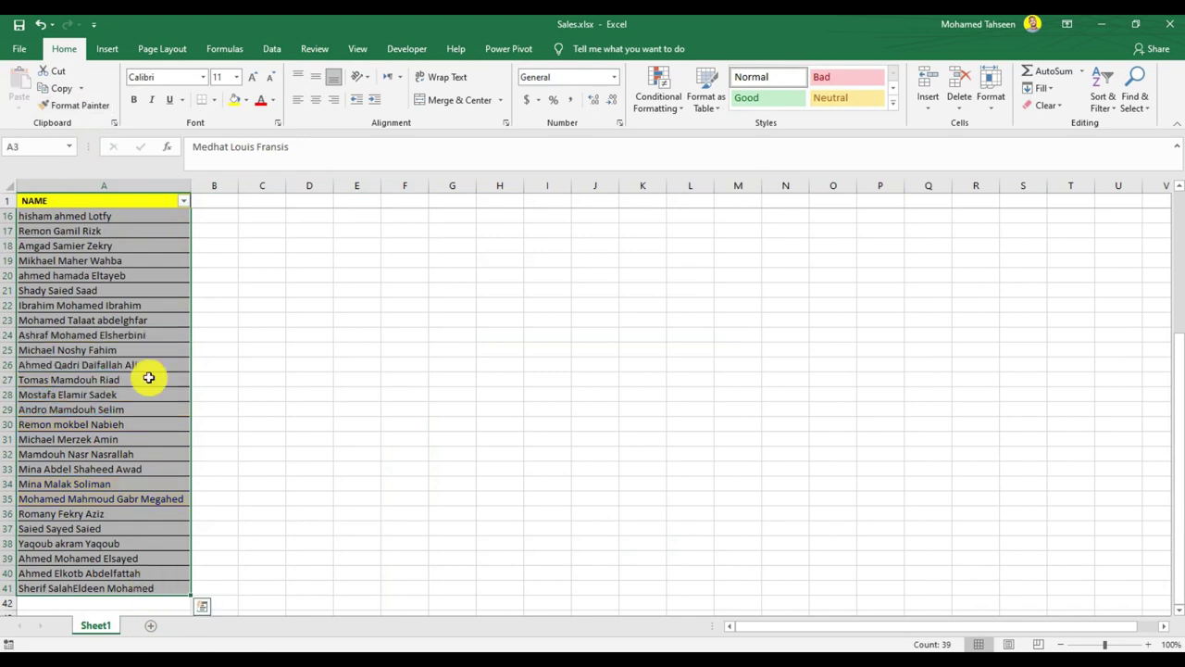
{"action": "scroll", "coordinate": [148, 370], "scroll_direction": "up", "scroll_amount": 5}
{"action": "left_click", "coordinate": [135, 215]}
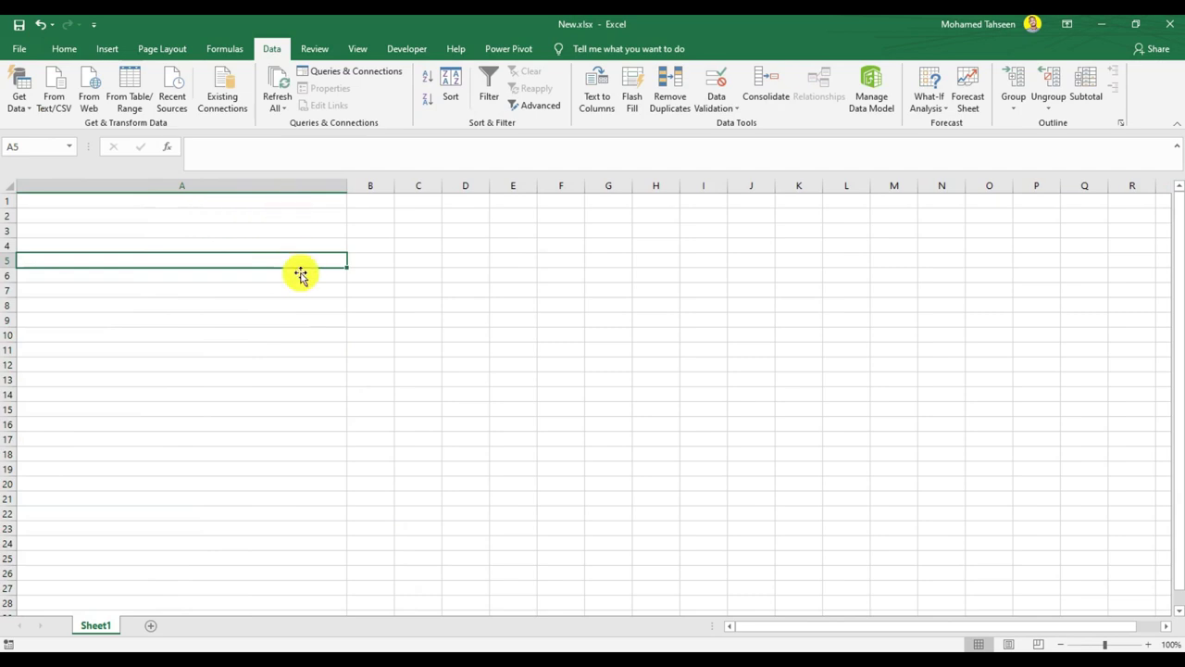
Try setting column A's List validation source to Sales.xlsx column A.
{"action": "left_click", "coordinate": [304, 187]}
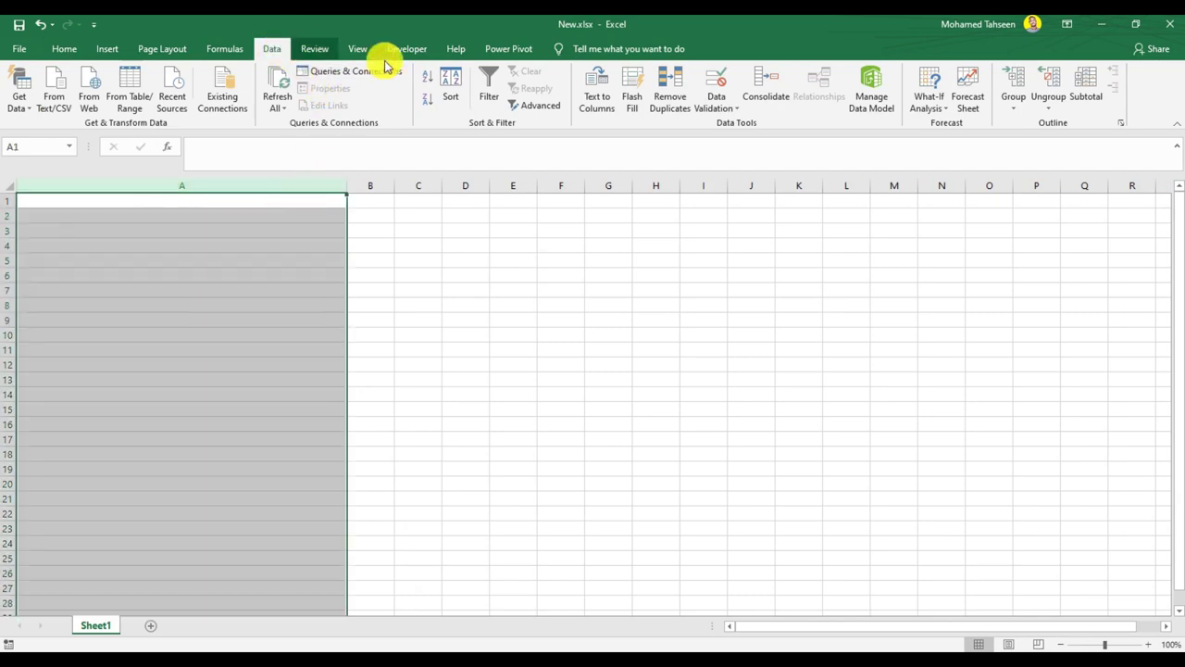
{"action": "left_click", "coordinate": [715, 82]}
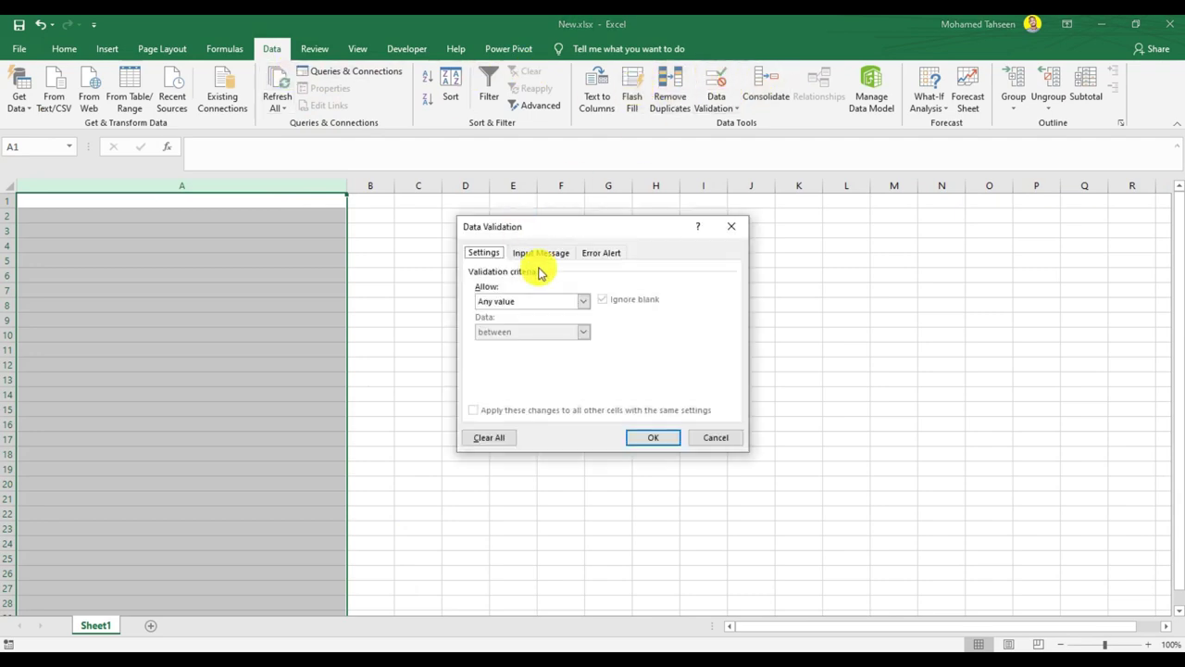
{"action": "left_click", "coordinate": [583, 301]}
{"action": "left_click", "coordinate": [530, 343]}
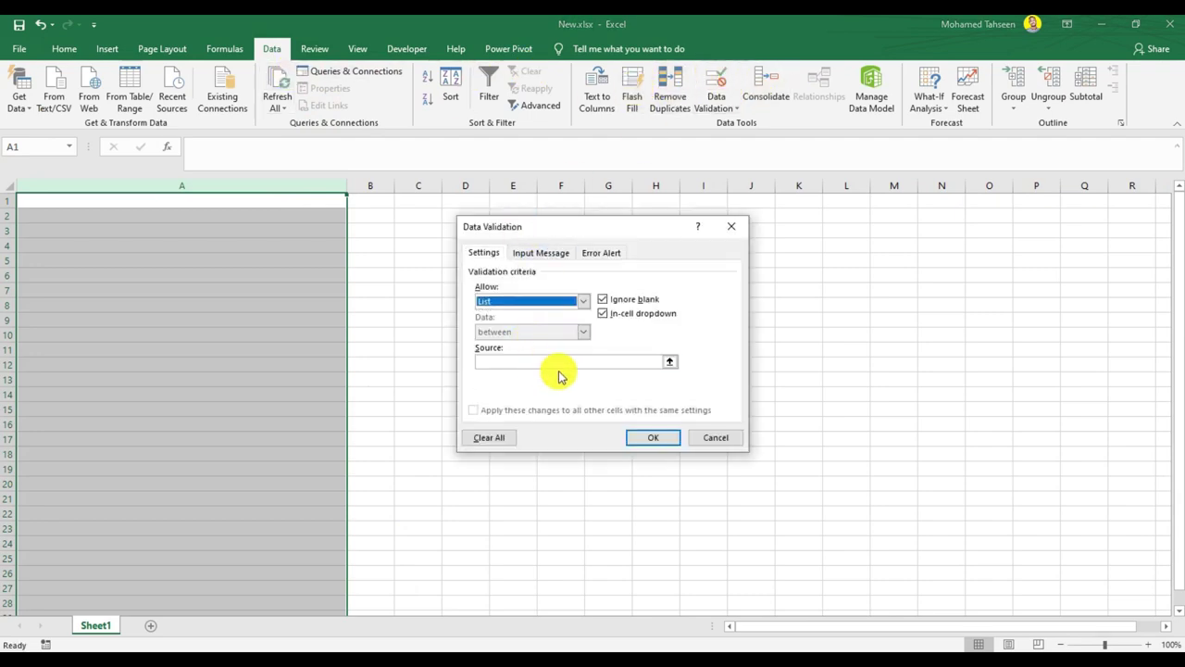
{"action": "key", "text": "ctrl+Tab"}
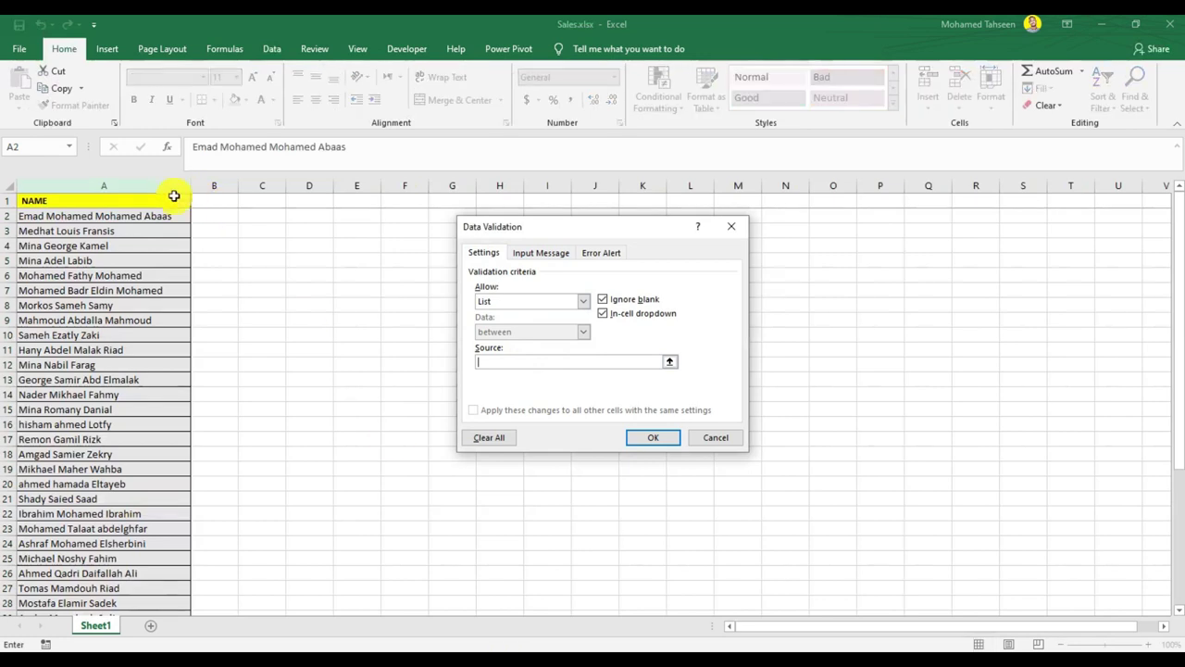
{"action": "left_click", "coordinate": [172, 188]}
{"action": "left_click", "coordinate": [646, 442]}
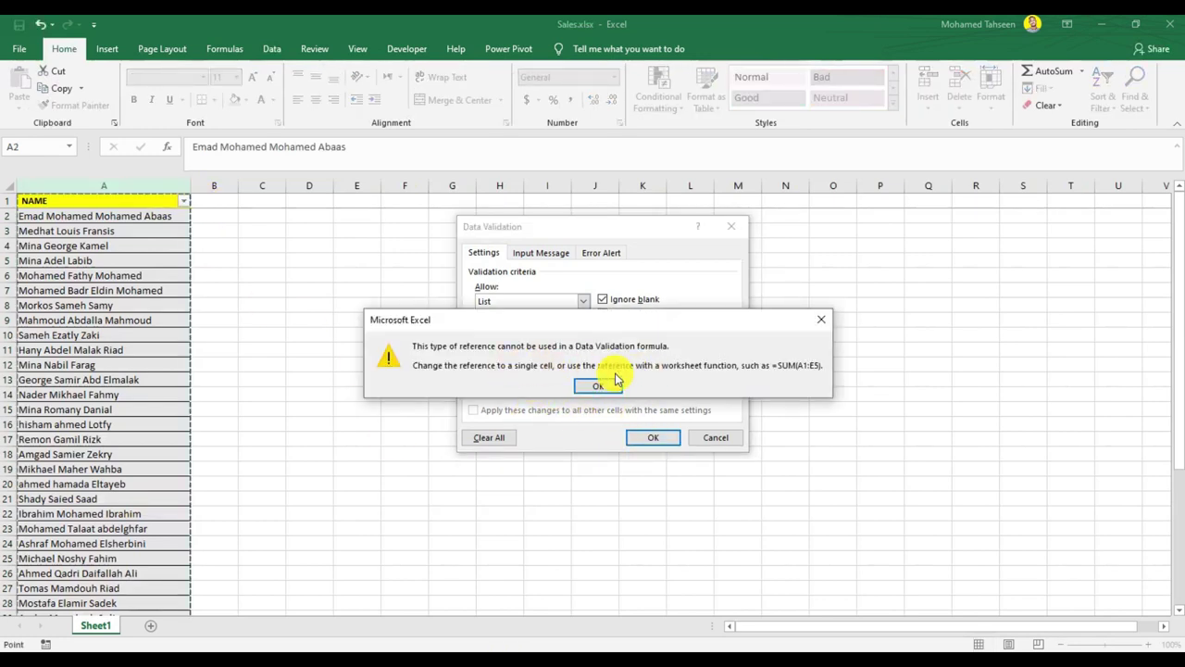
Dismiss the invalid reference error, cancel validation, and switch to Sales.xlsx.
{"action": "left_click", "coordinate": [600, 385]}
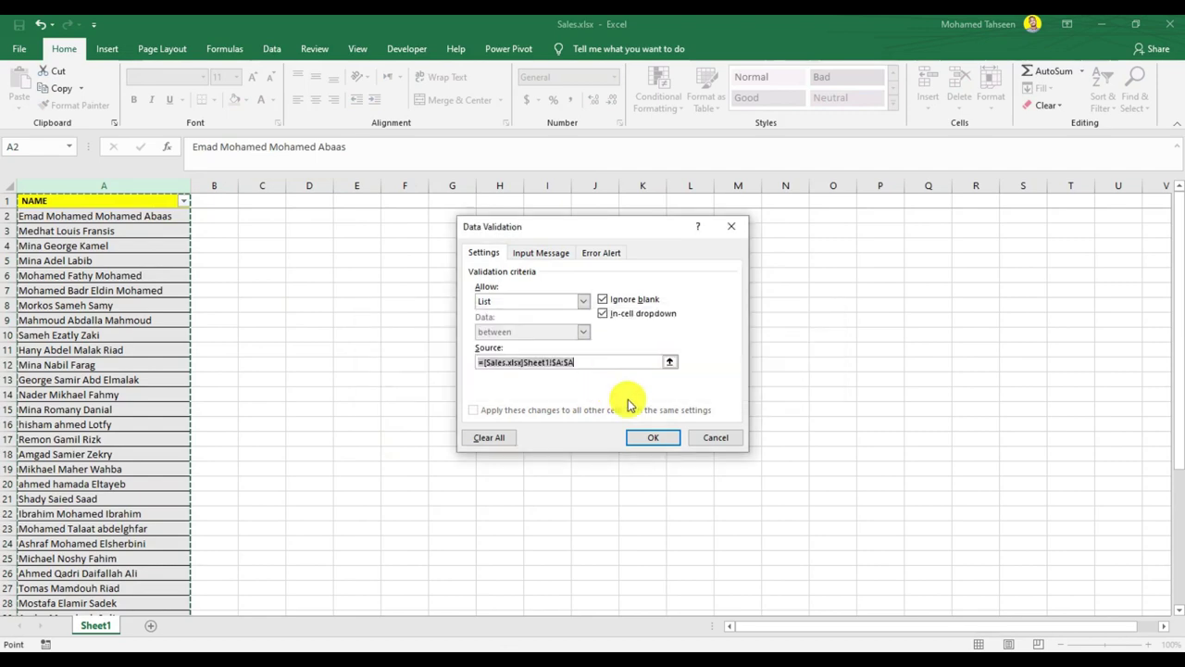
{"action": "left_click", "coordinate": [709, 439]}
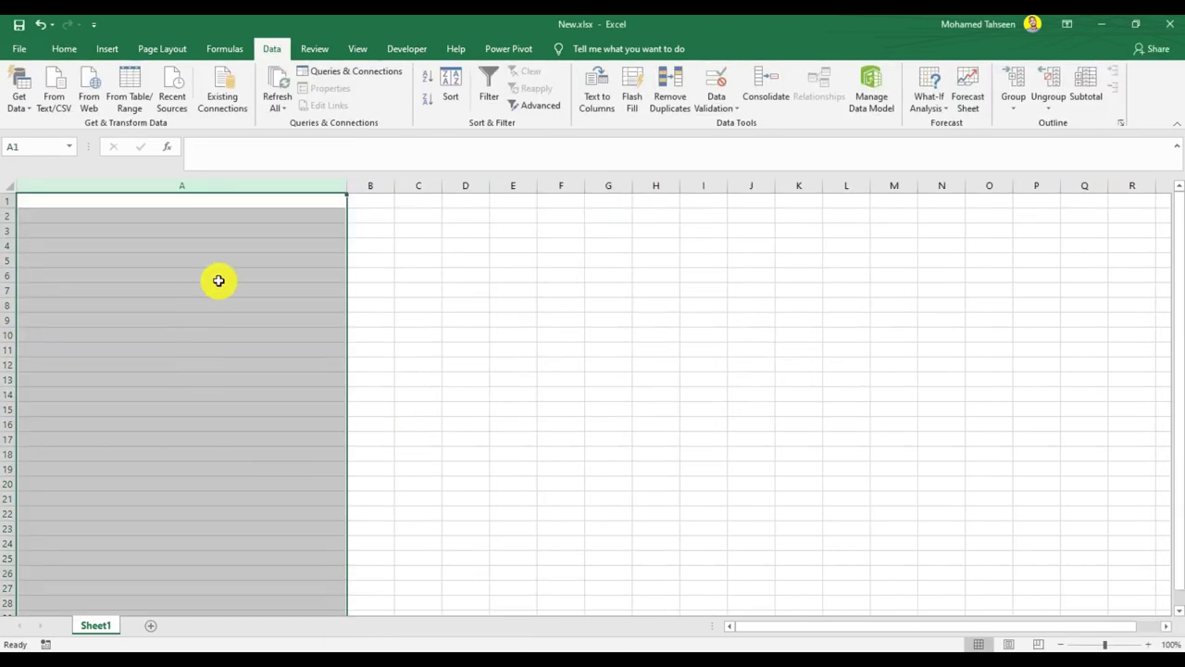
{"action": "left_click", "coordinate": [238, 271]}
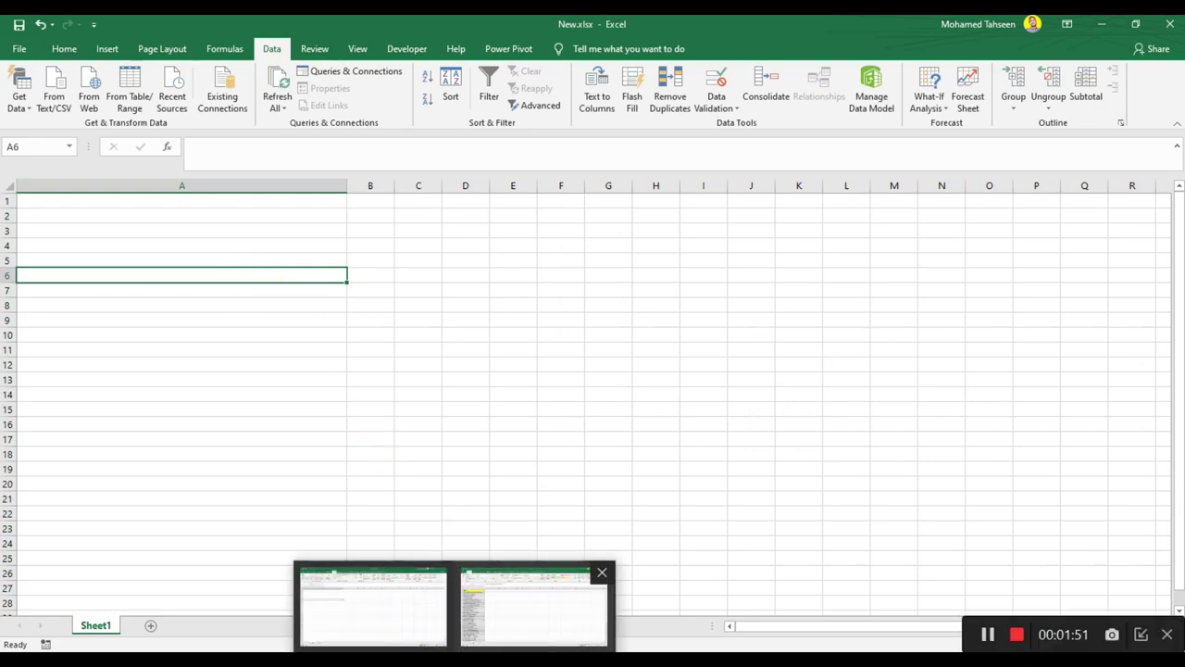
{"action": "left_click", "coordinate": [515, 651]}
{"action": "left_click", "coordinate": [273, 322]}
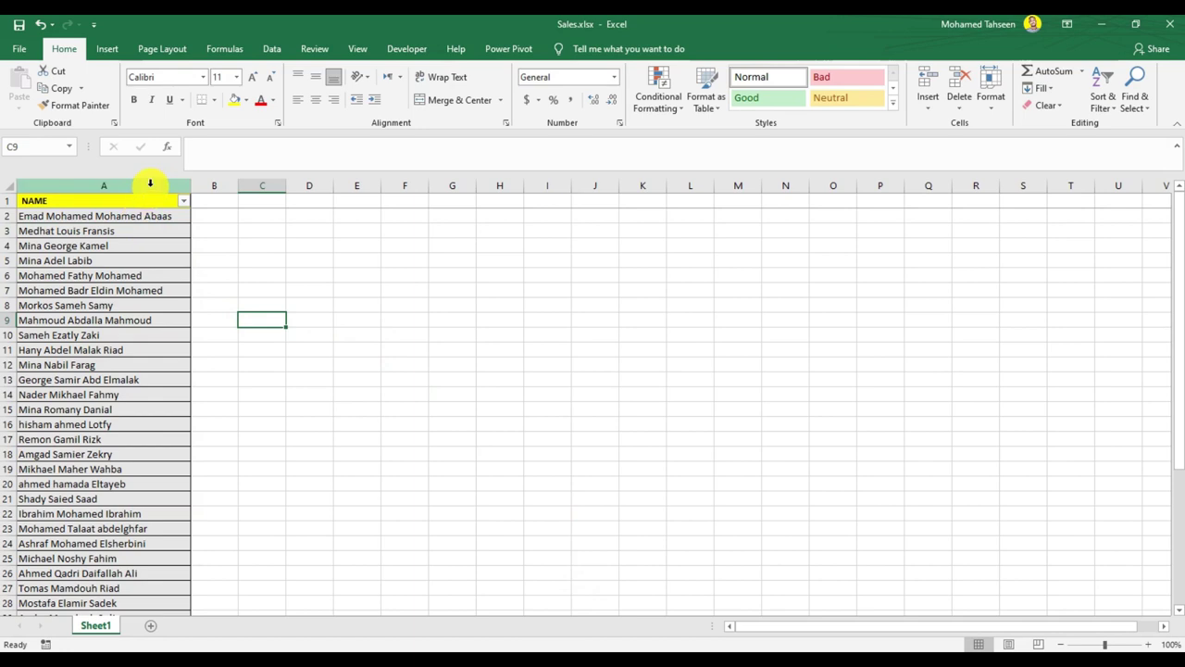
Widen Sales.xlsx column A, name the whole column Names, then switch to New.xlsx.
{"action": "left_click_drag", "start_coordinate": [192, 185], "coordinate": [221, 185]}
{"action": "left_click", "coordinate": [139, 185]}
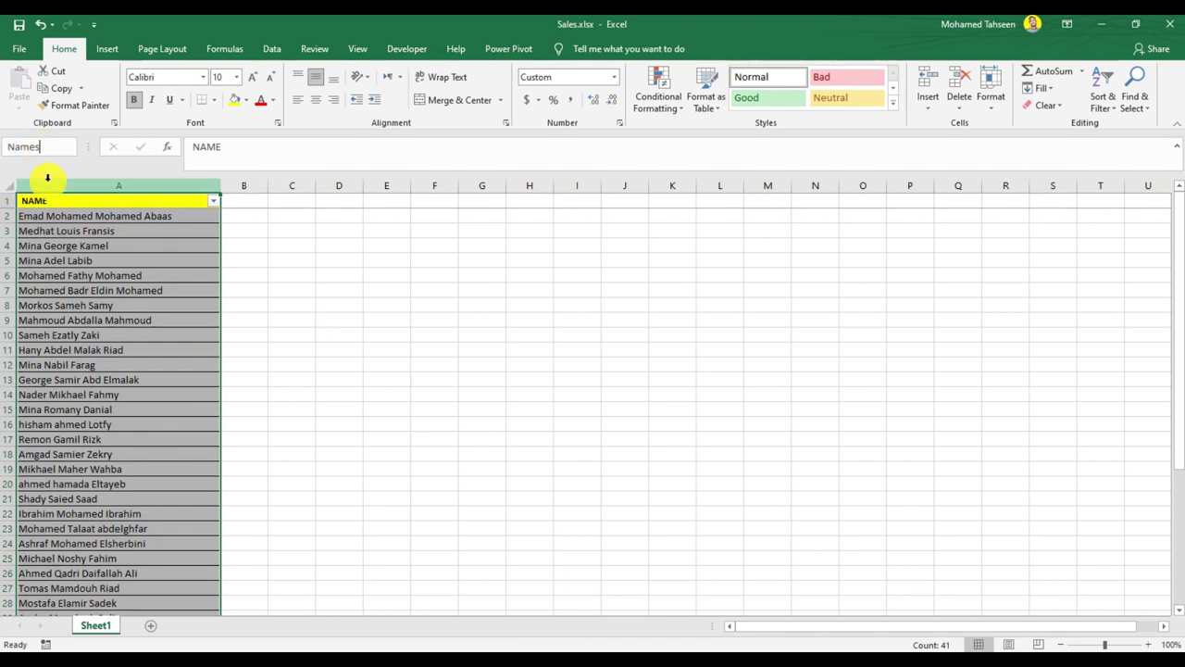
{"action": "left_click", "coordinate": [106, 260]}
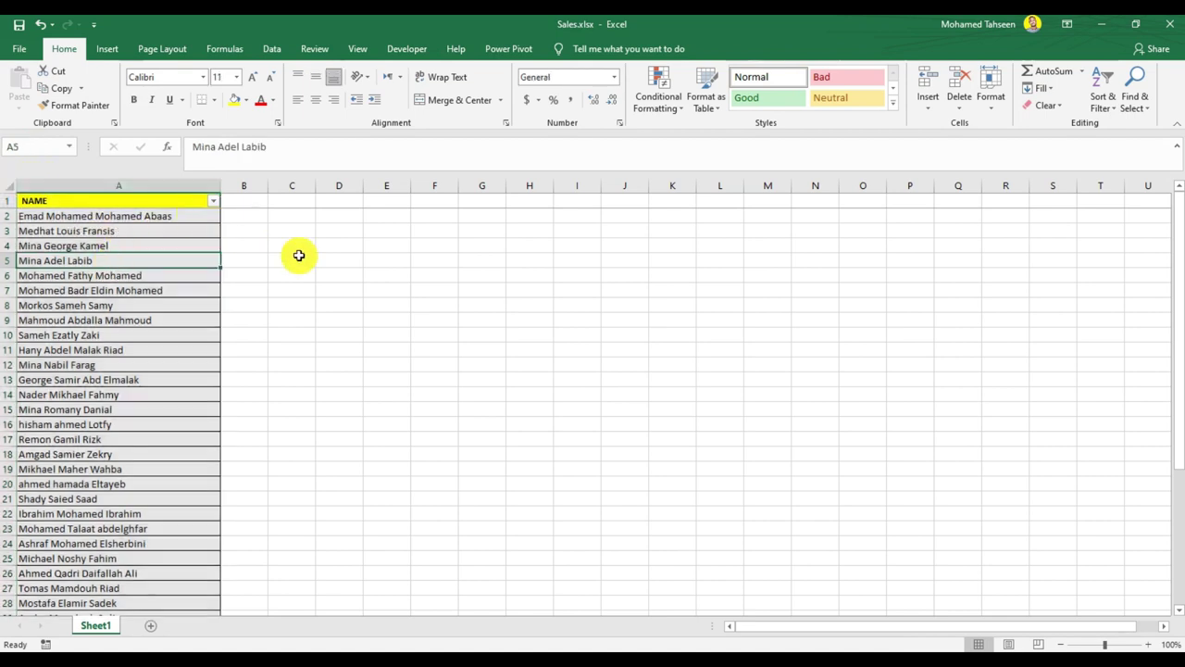
{"action": "left_click", "coordinate": [299, 257]}
{"action": "left_click", "coordinate": [121, 186]}
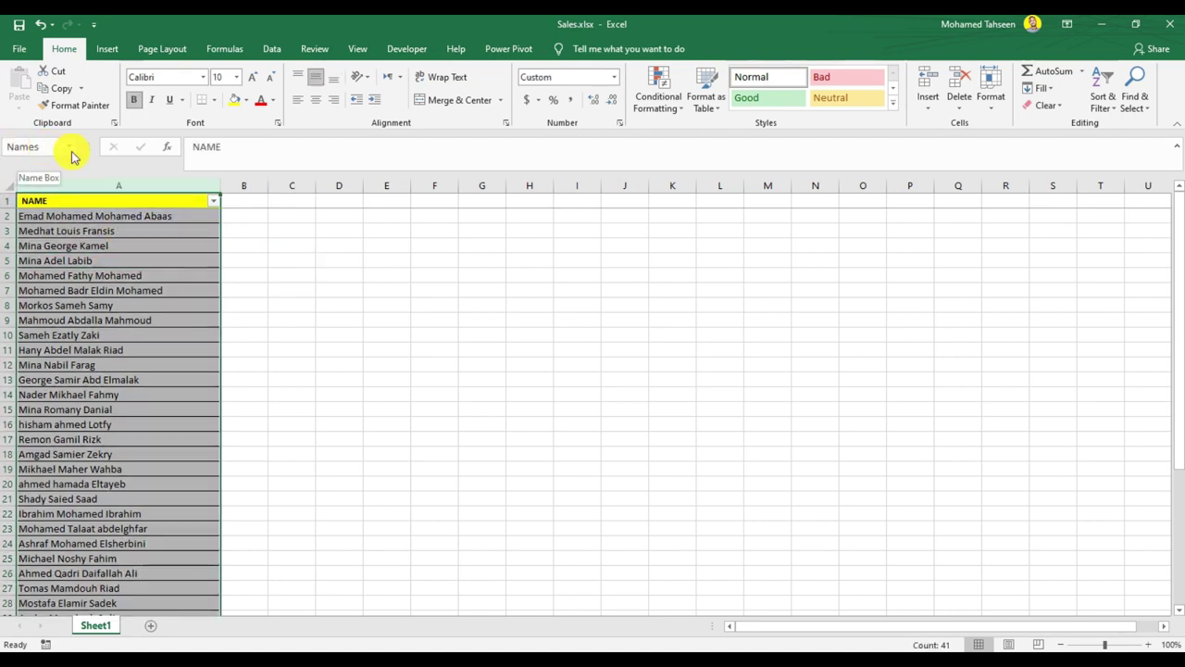
{"action": "mouse_move", "coordinate": [429, 651]}
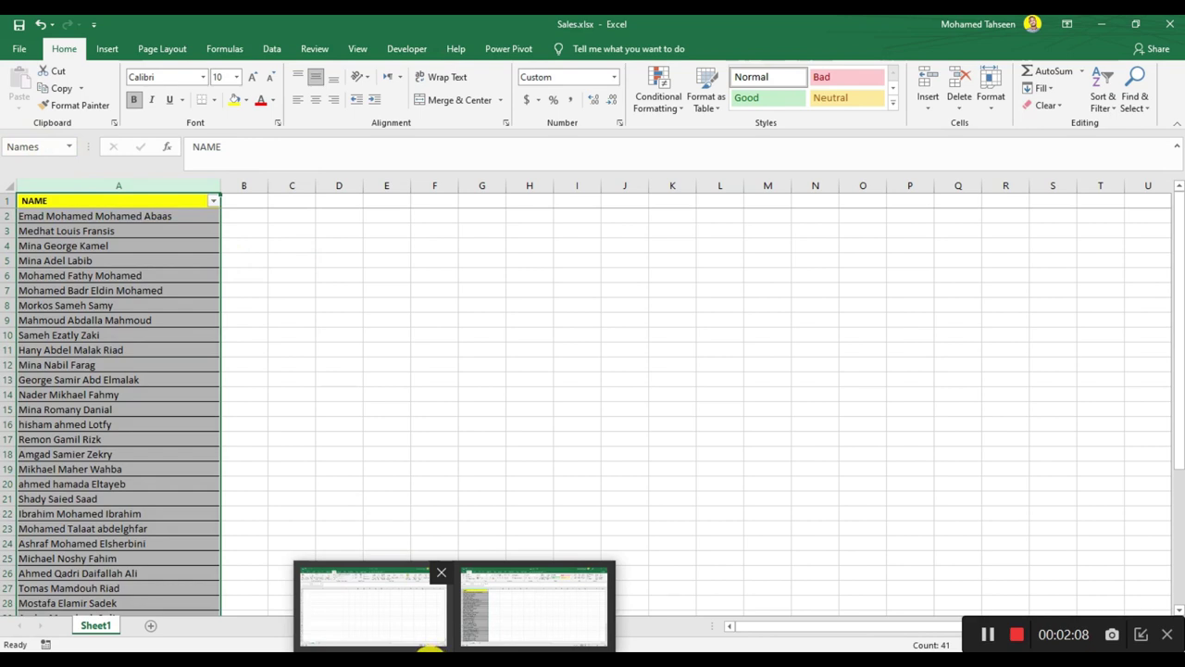
{"action": "left_click", "coordinate": [417, 607]}
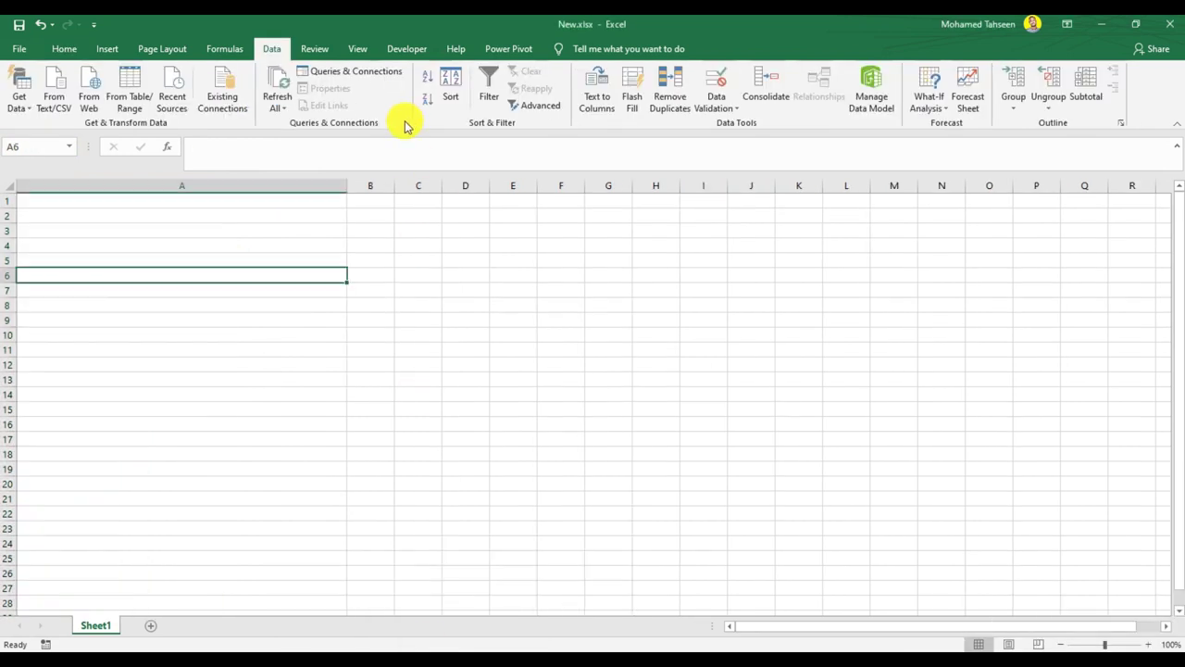
Start a new defined name in New.xlsx and clear its A6 reference.
{"action": "left_click", "coordinate": [231, 48]}
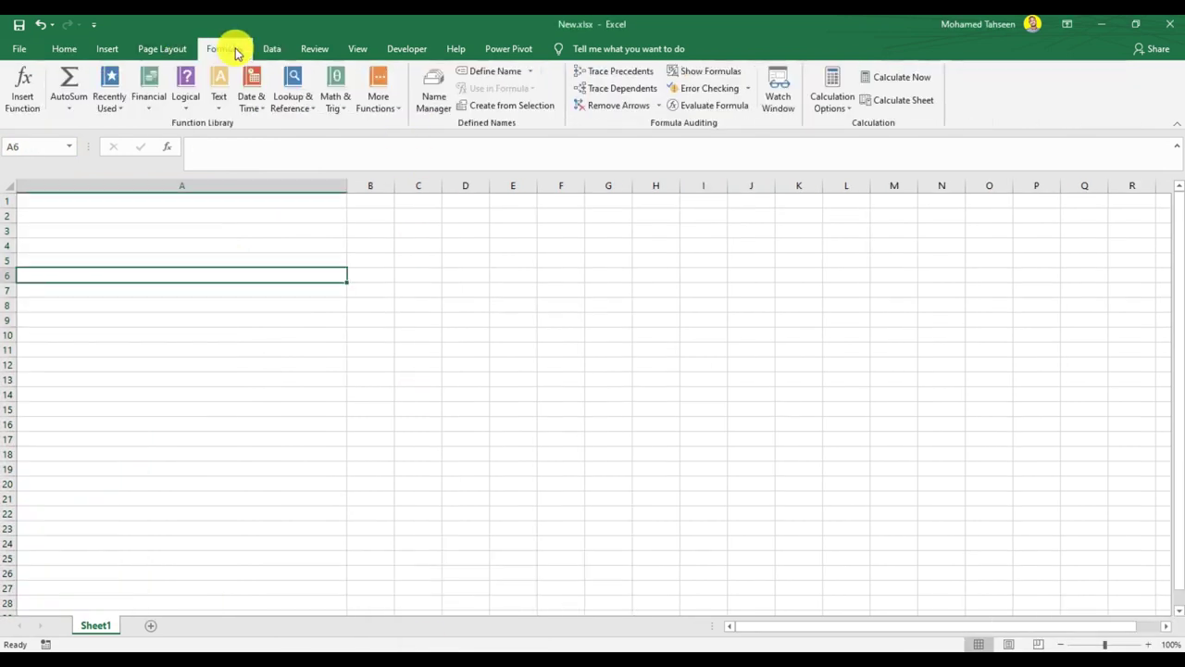
{"action": "left_click", "coordinate": [508, 74]}
{"action": "type", "text": "Mohame"}
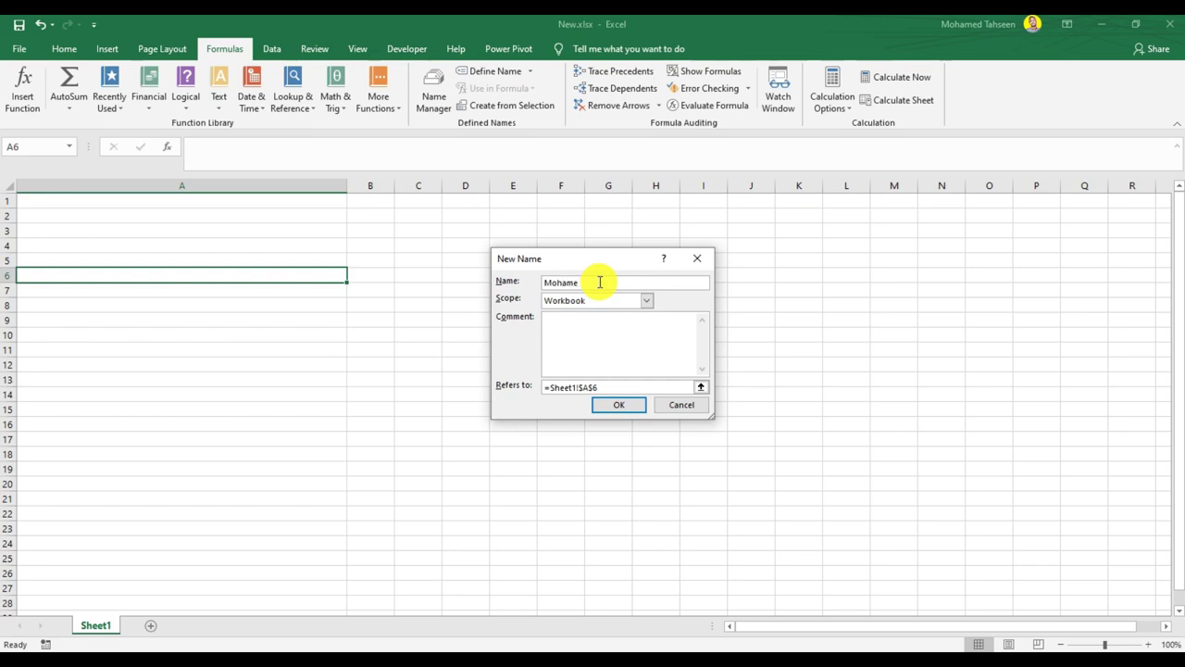
{"action": "type", "text": "d"}
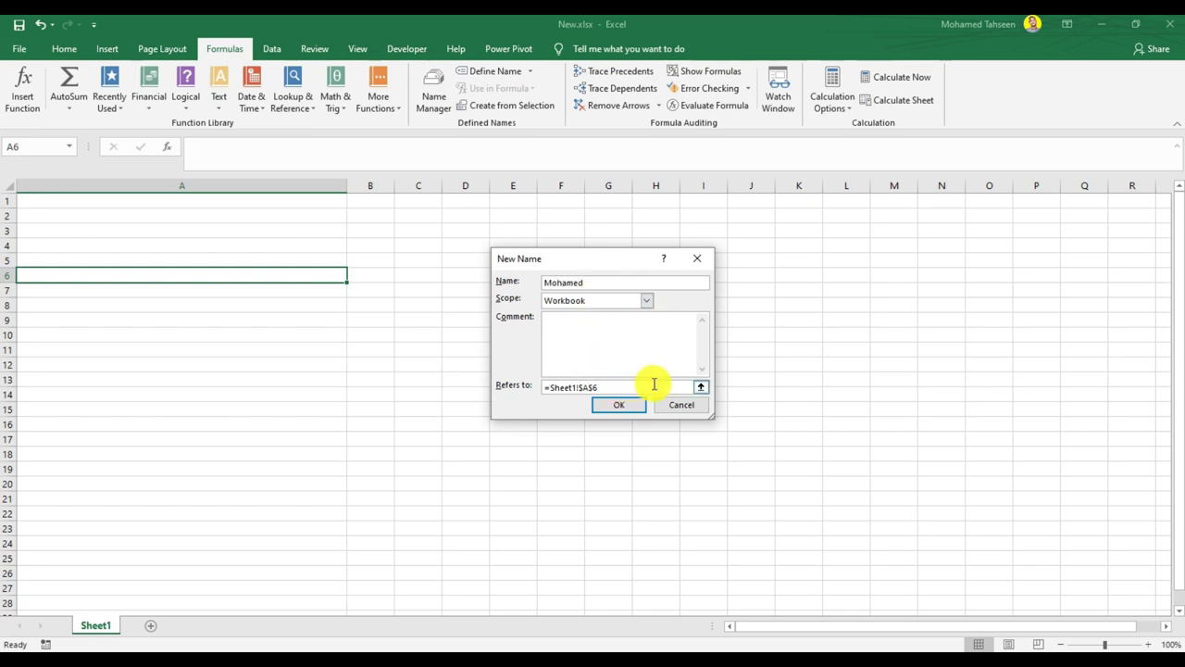
{"action": "left_click_drag", "start_coordinate": [653, 386], "coordinate": [528, 389]}
{"action": "key", "text": "BackSpace"}
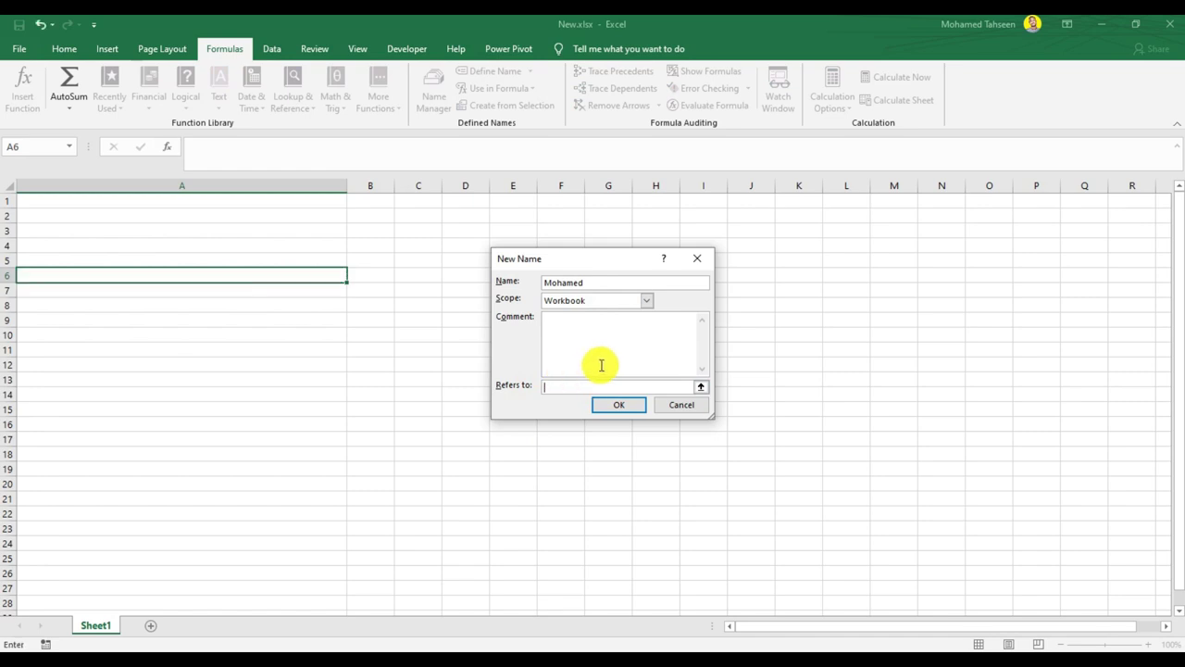
Cancel the New Name dialog and minimize Excel to the desktop.
{"action": "left_click", "coordinate": [1102, 28]}
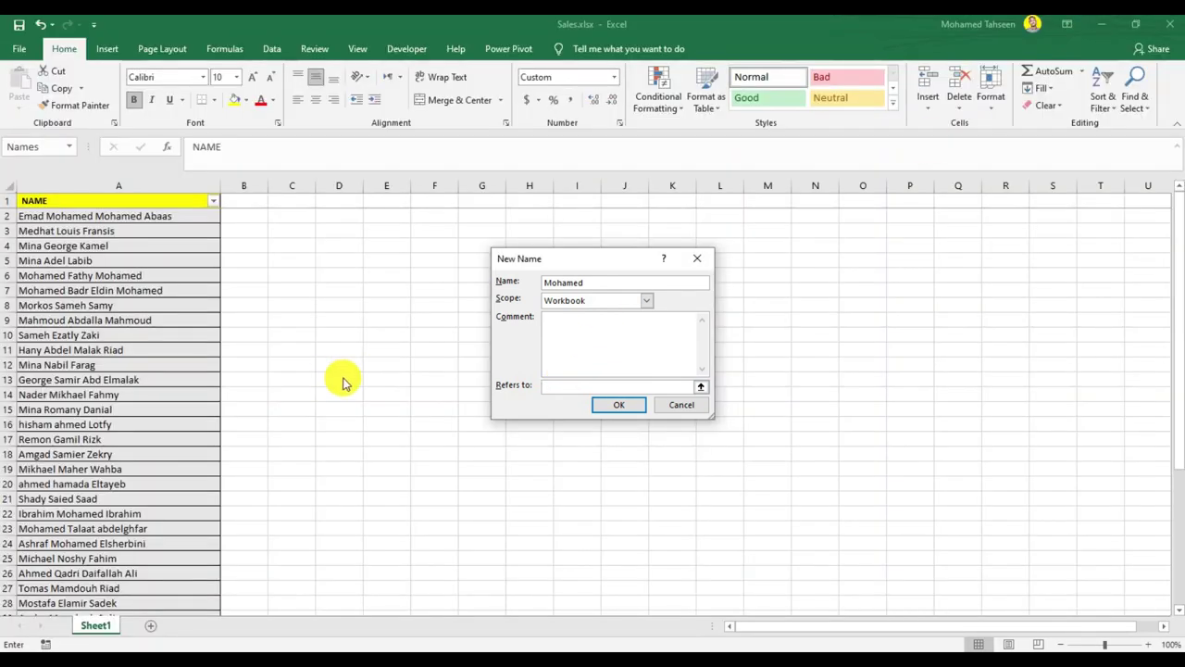
{"action": "left_click", "coordinate": [1101, 26]}
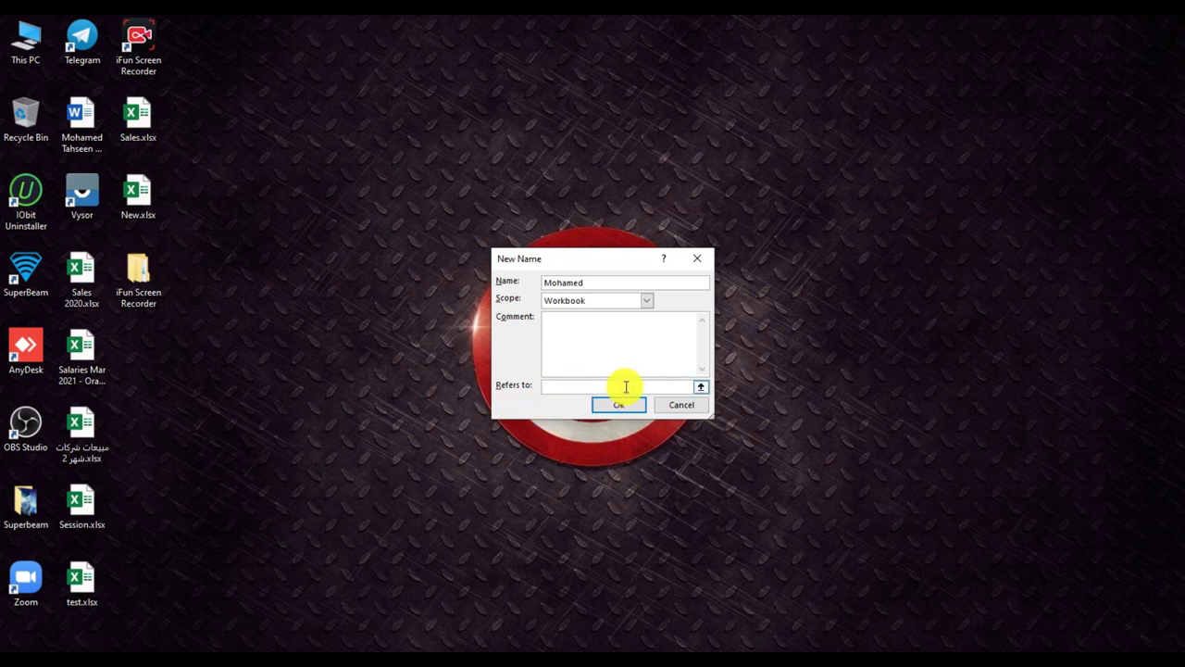
{"action": "left_click", "coordinate": [692, 405]}
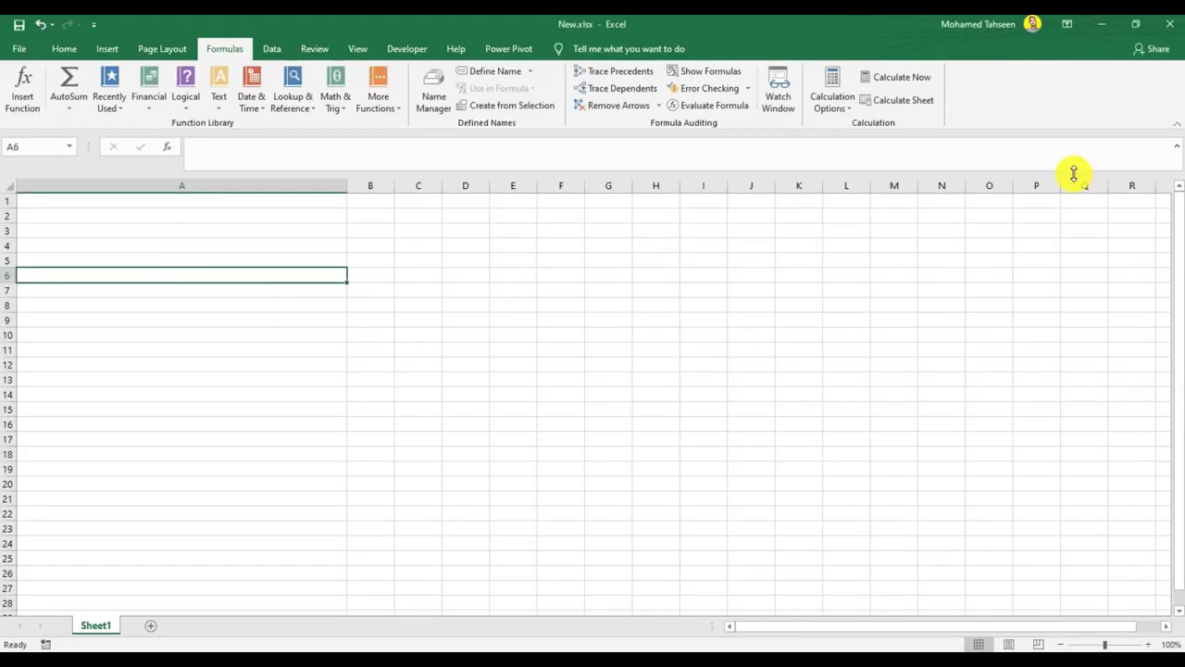
{"action": "left_click", "coordinate": [1101, 24]}
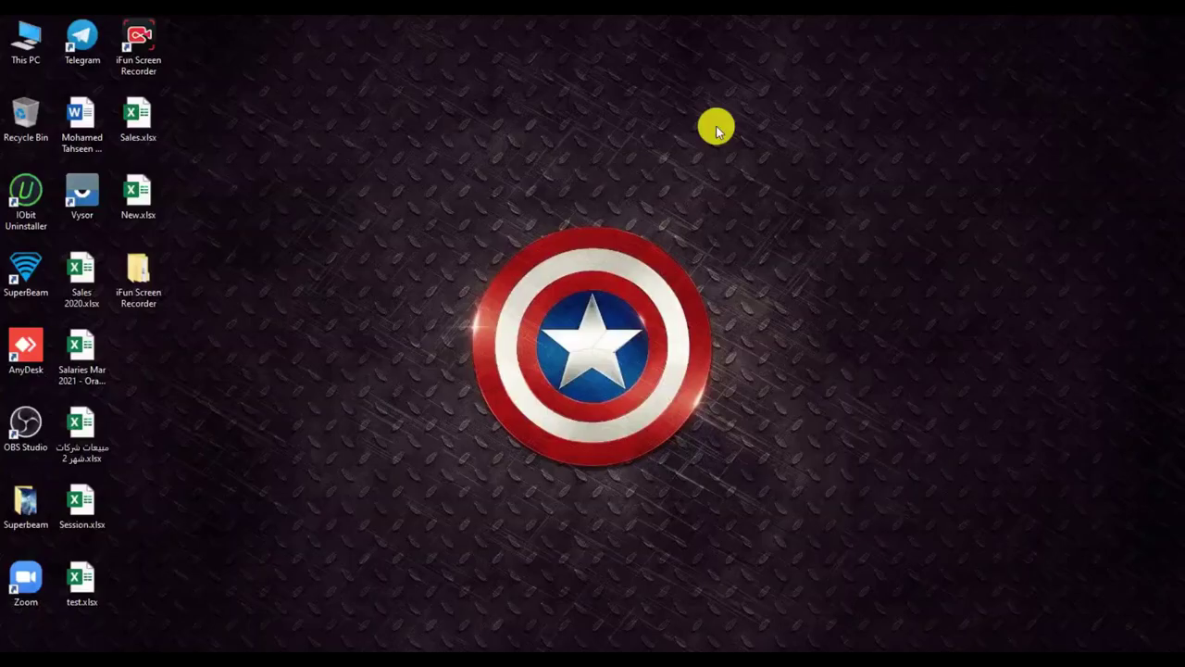
Copy the full file name Sales.xlsx from its rename box, then restore New.xlsx.
{"action": "right_click", "coordinate": [122, 124]}
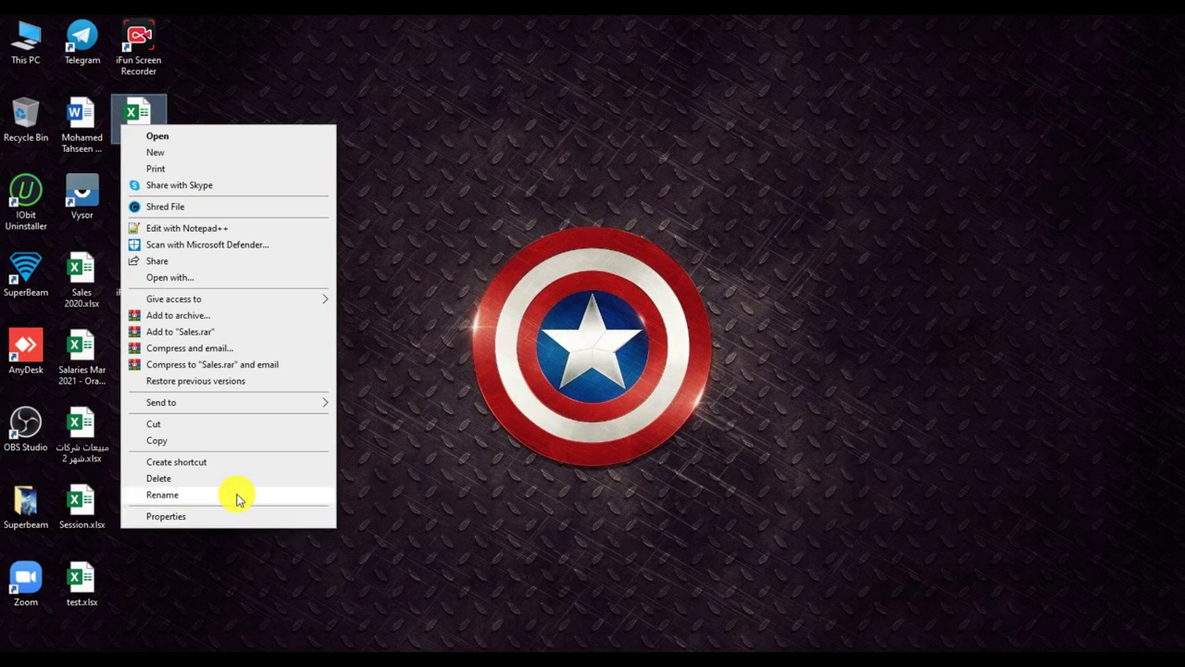
{"action": "left_click", "coordinate": [237, 498]}
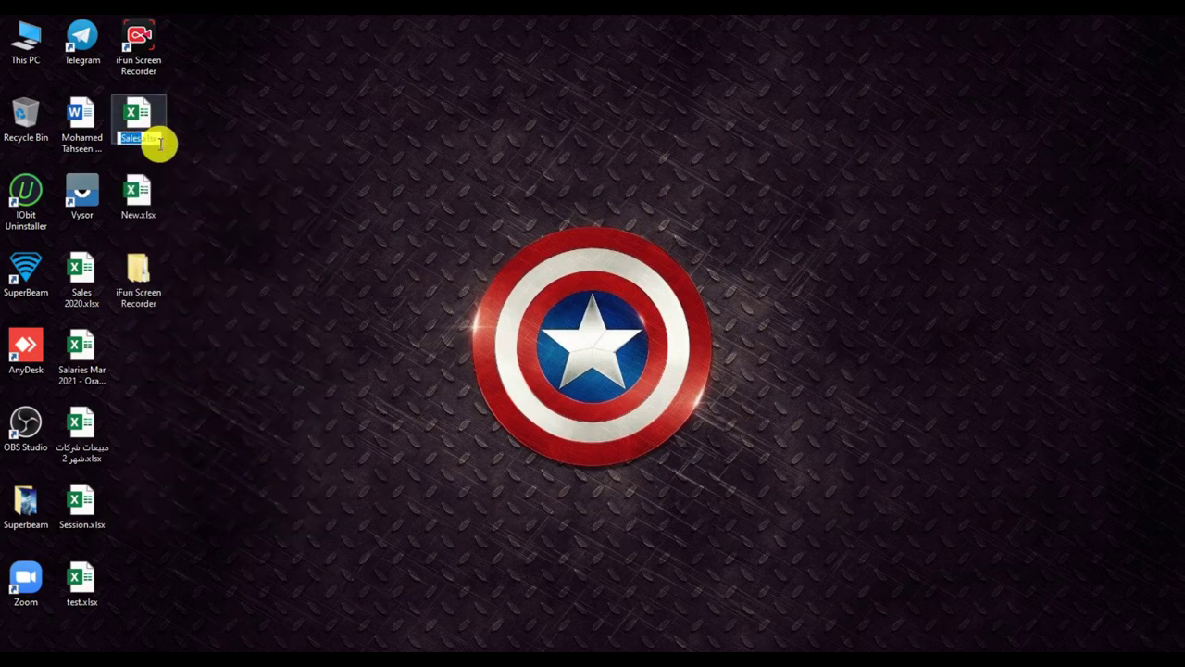
{"action": "key", "text": "ctrl+a"}
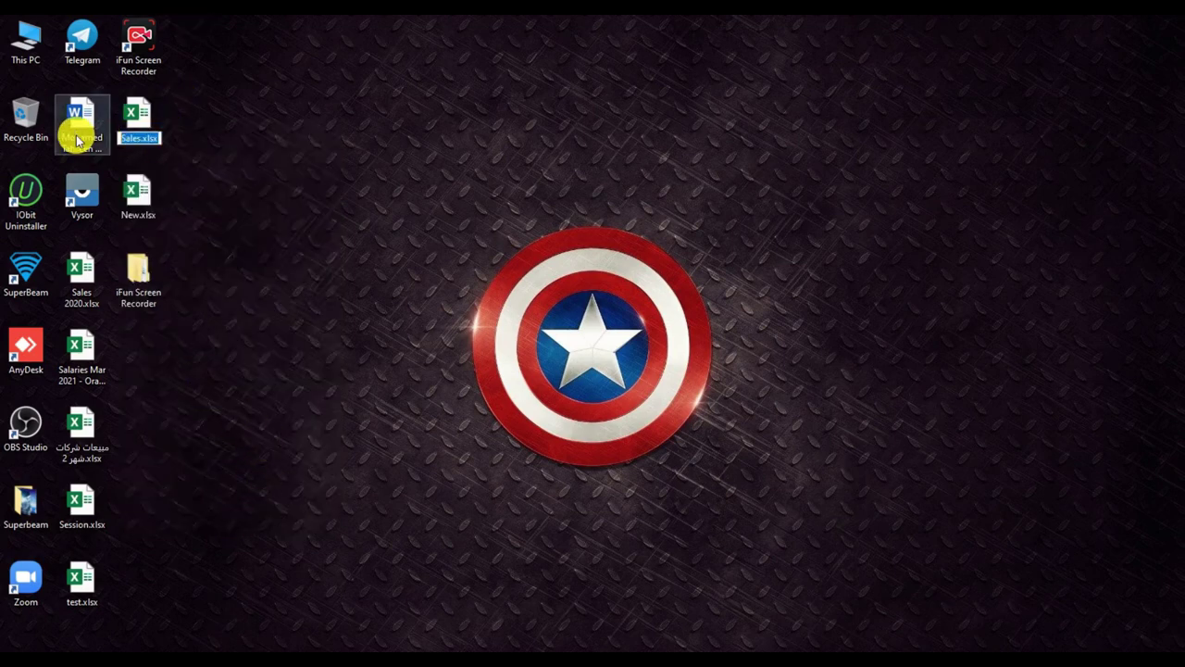
{"action": "right_click", "coordinate": [138, 135]}
{"action": "left_click", "coordinate": [176, 188]}
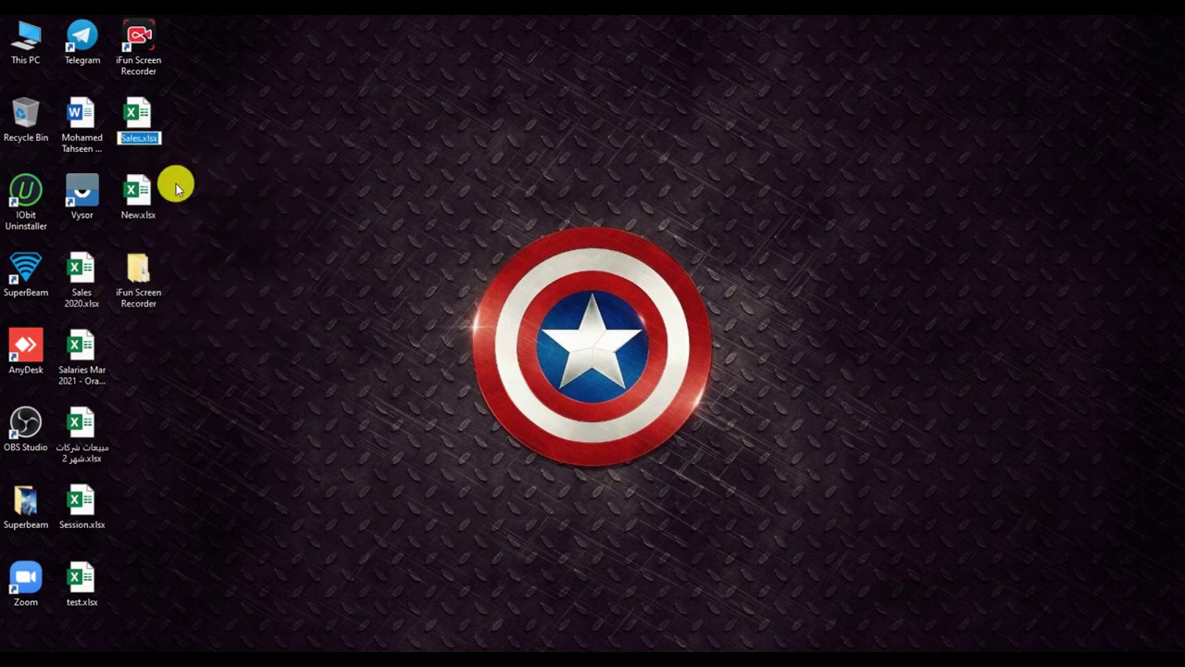
{"action": "left_click", "coordinate": [452, 648]}
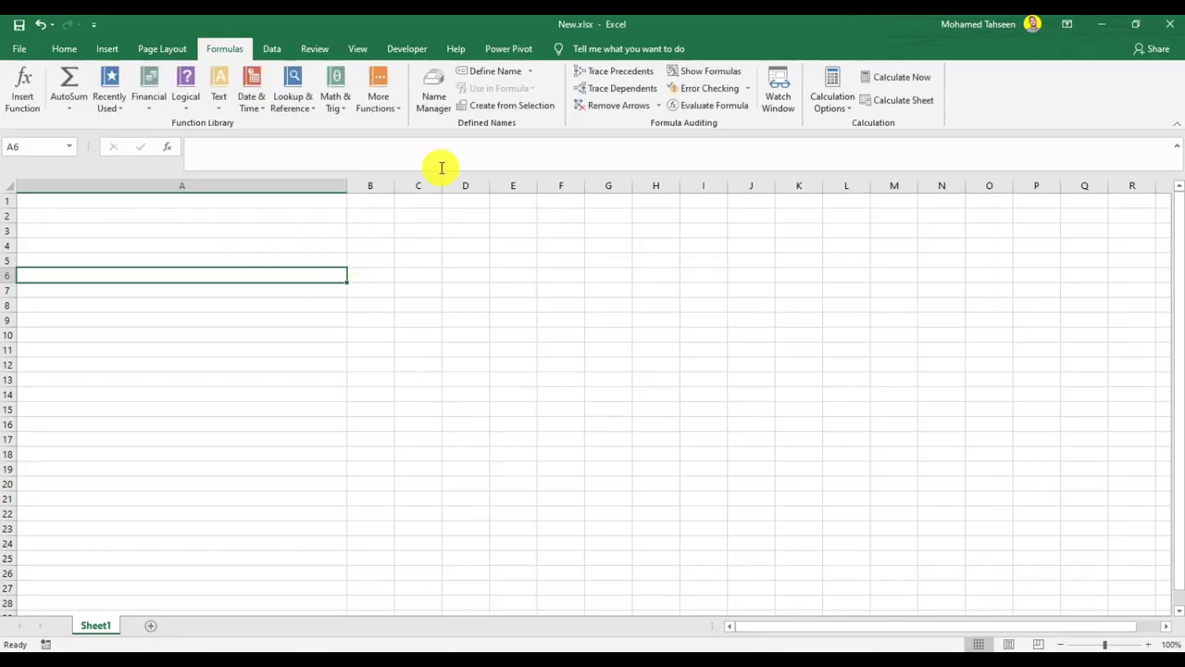
Define a new workbook name whose reference becomes =Sales.xlsx!Names.
{"action": "left_click", "coordinate": [491, 72]}
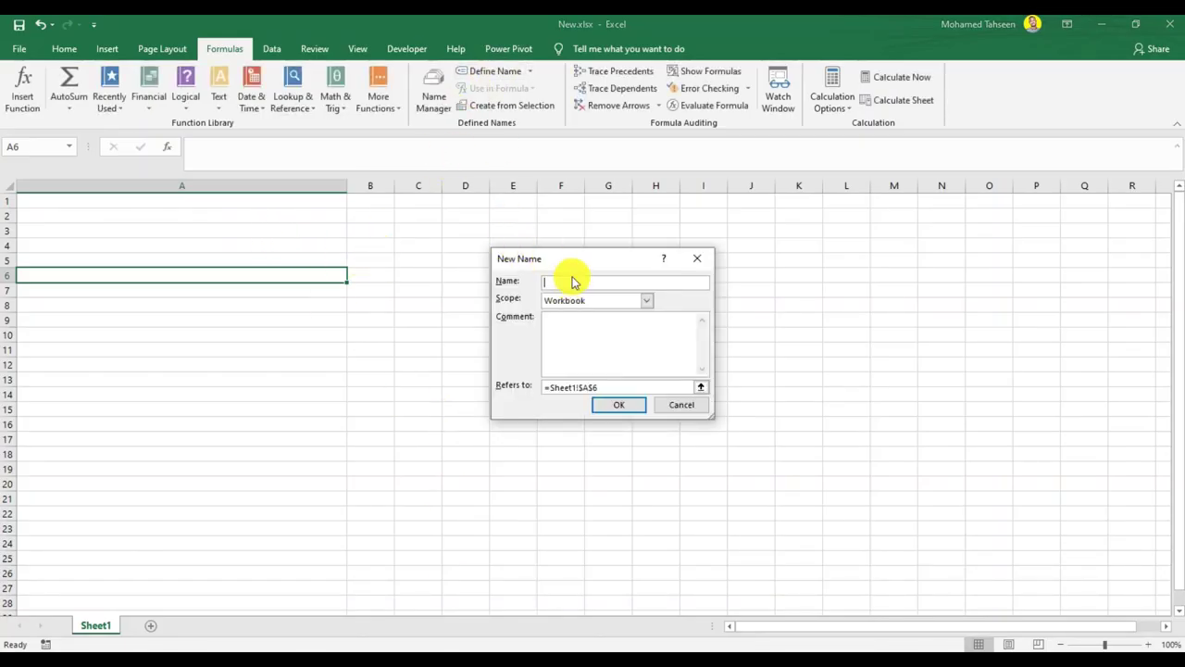
{"action": "left_click", "coordinate": [603, 387]}
{"action": "type", "text": "=Sales.xlsx!Names"}
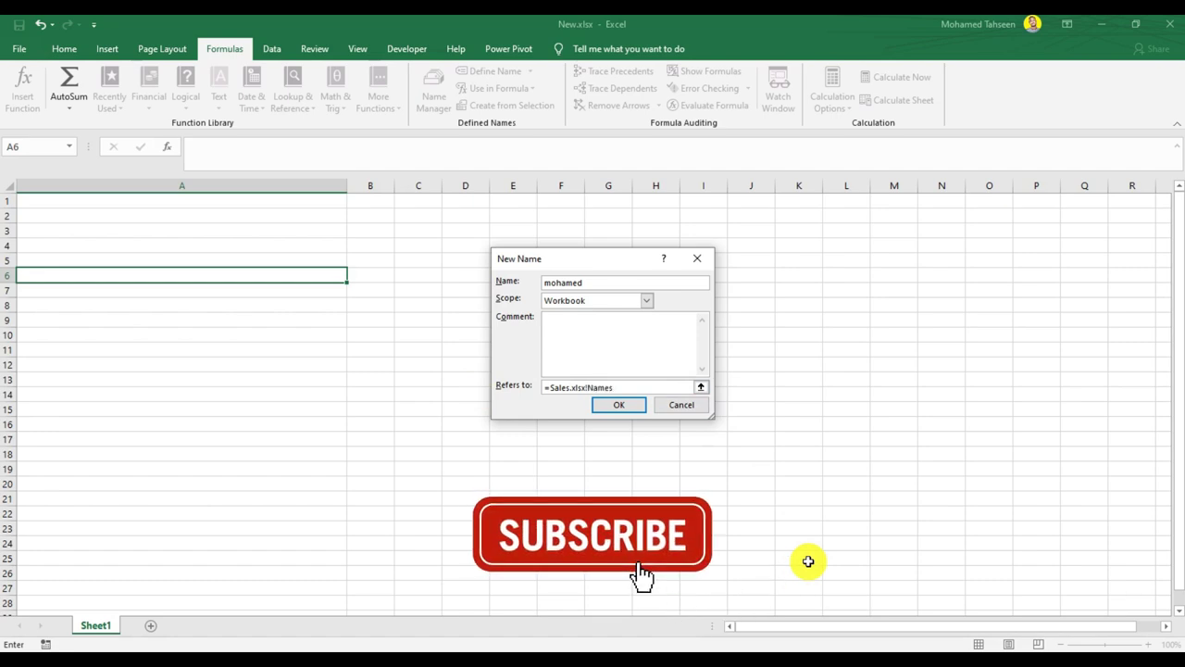
Save the defined name, review it in Name Manager, and inspect Sales.xlsx's name column.
{"action": "left_click", "coordinate": [613, 408]}
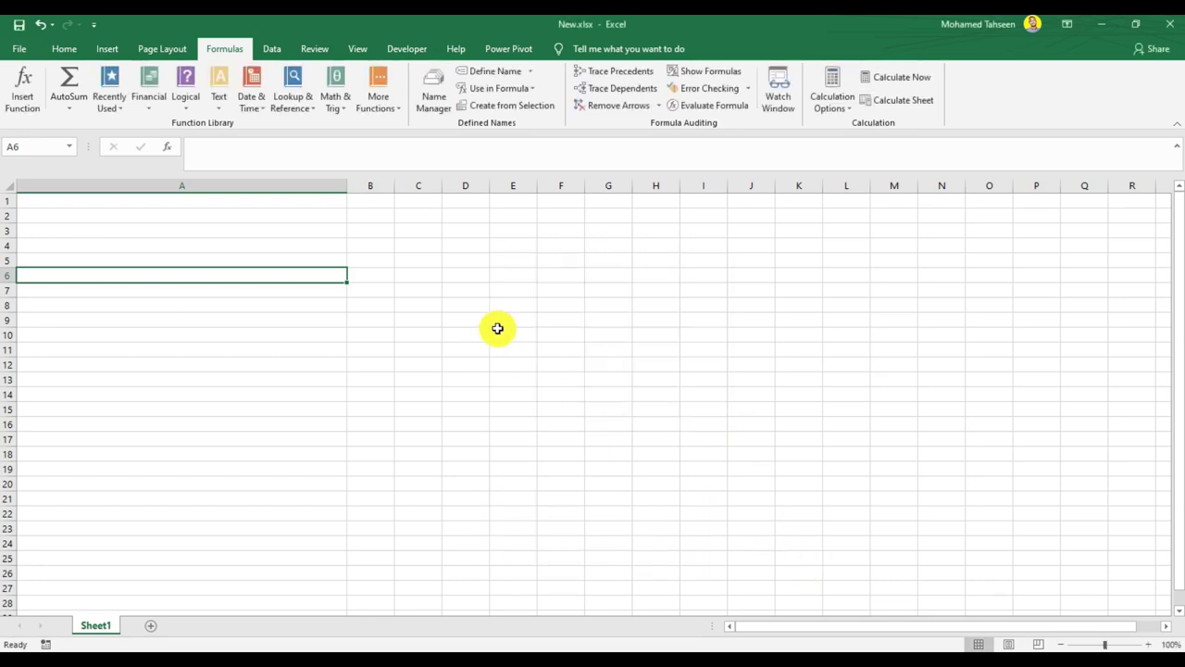
{"action": "left_click", "coordinate": [433, 85]}
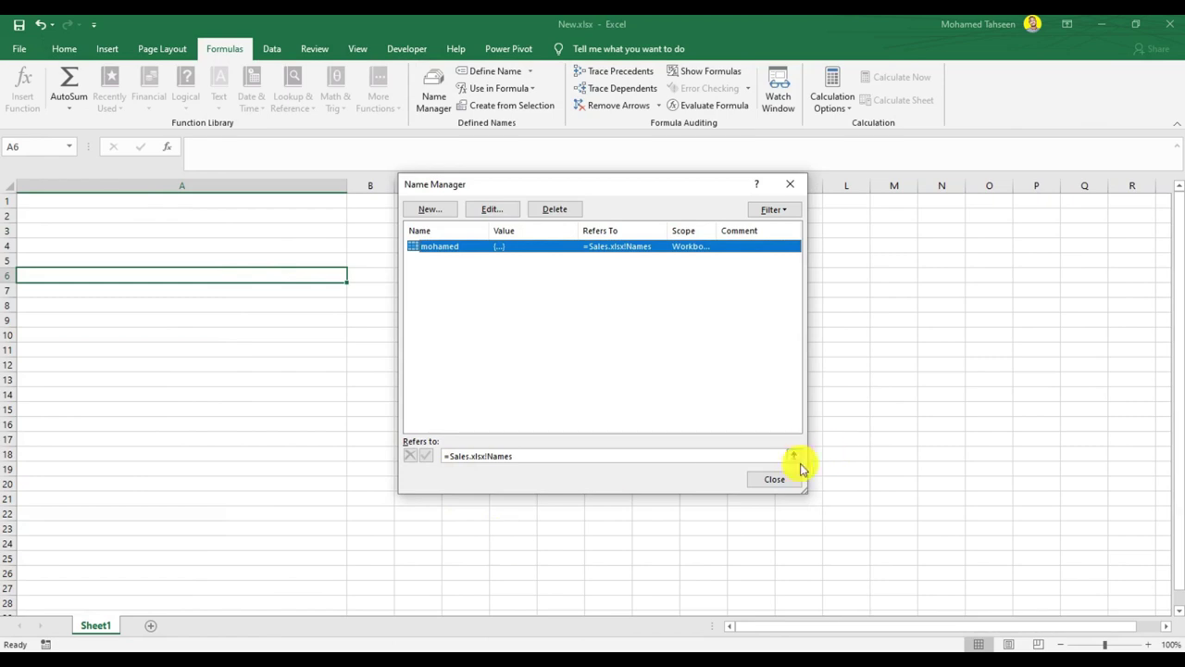
{"action": "left_click", "coordinate": [778, 479]}
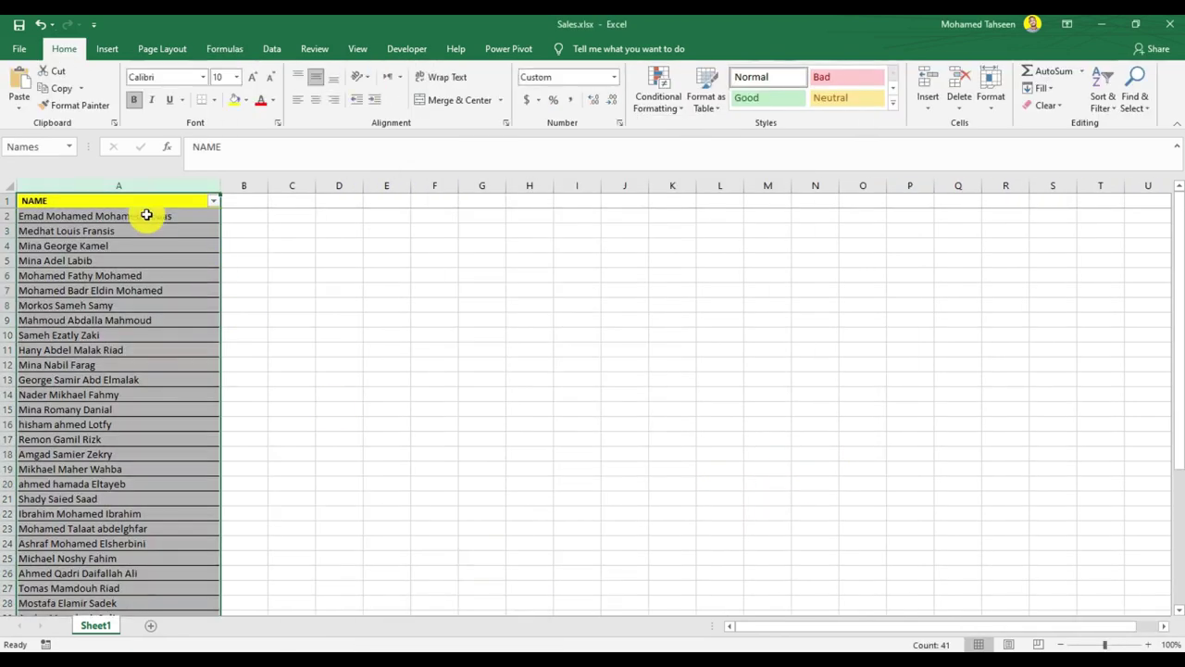
{"action": "left_click", "coordinate": [150, 211]}
{"action": "left_click", "coordinate": [145, 178]}
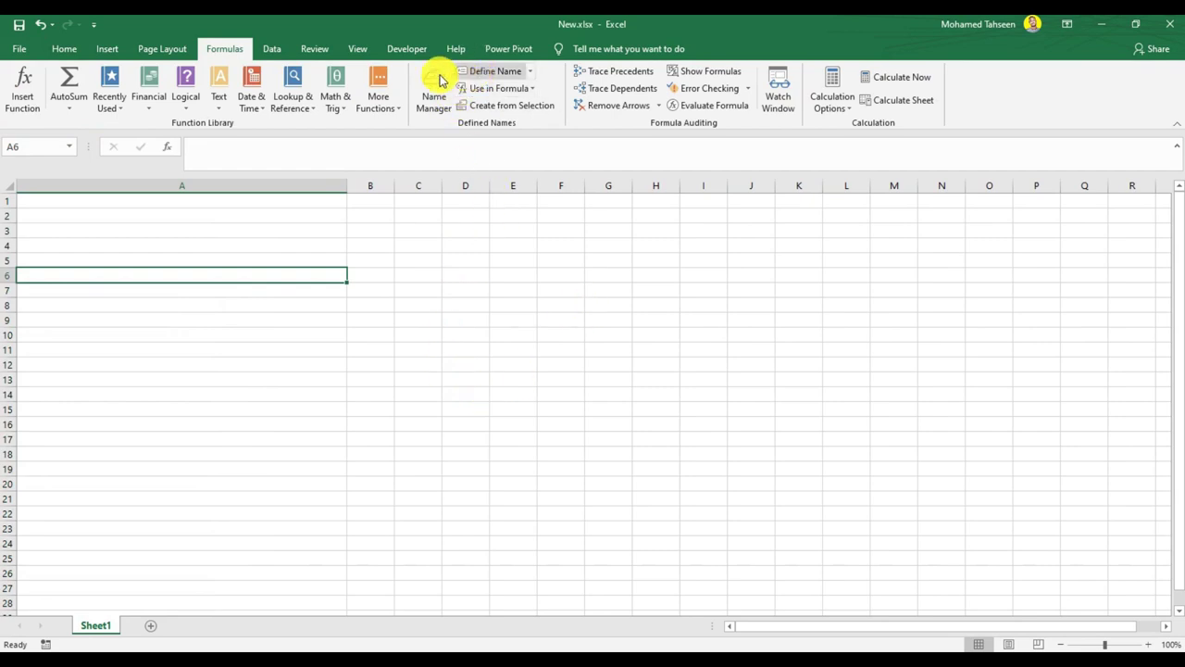
Recheck the name's =Sales.xlsx!Names reference in Name Manager, then select cell A1.
{"action": "left_click", "coordinate": [436, 92]}
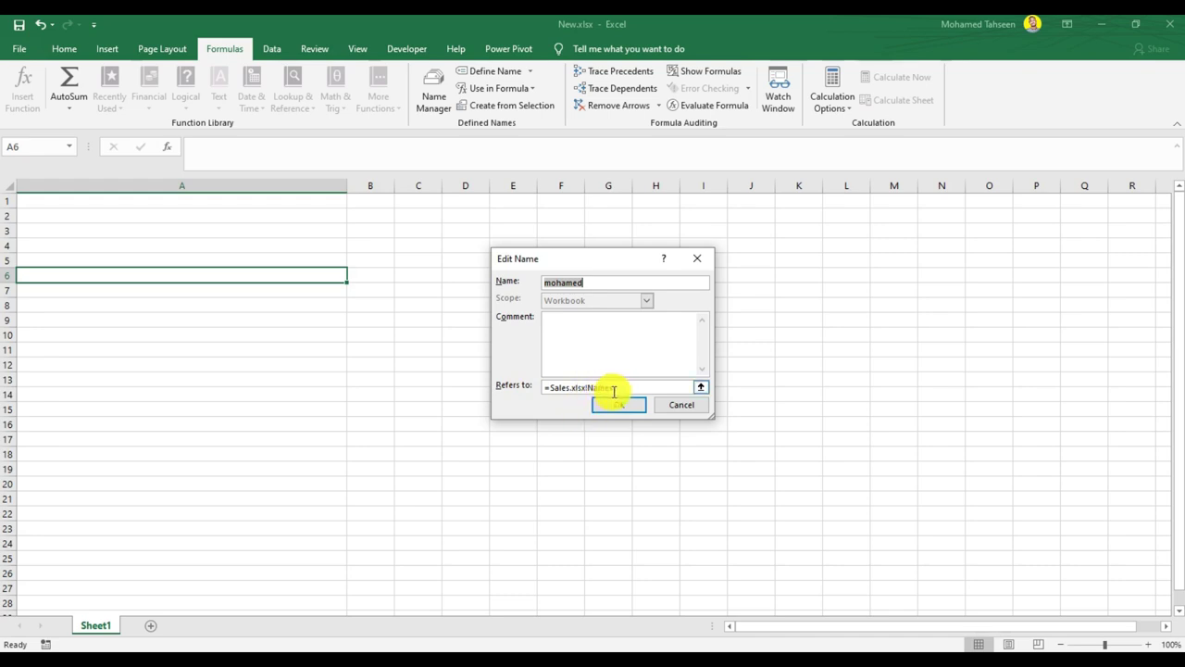
{"action": "left_click", "coordinate": [676, 404]}
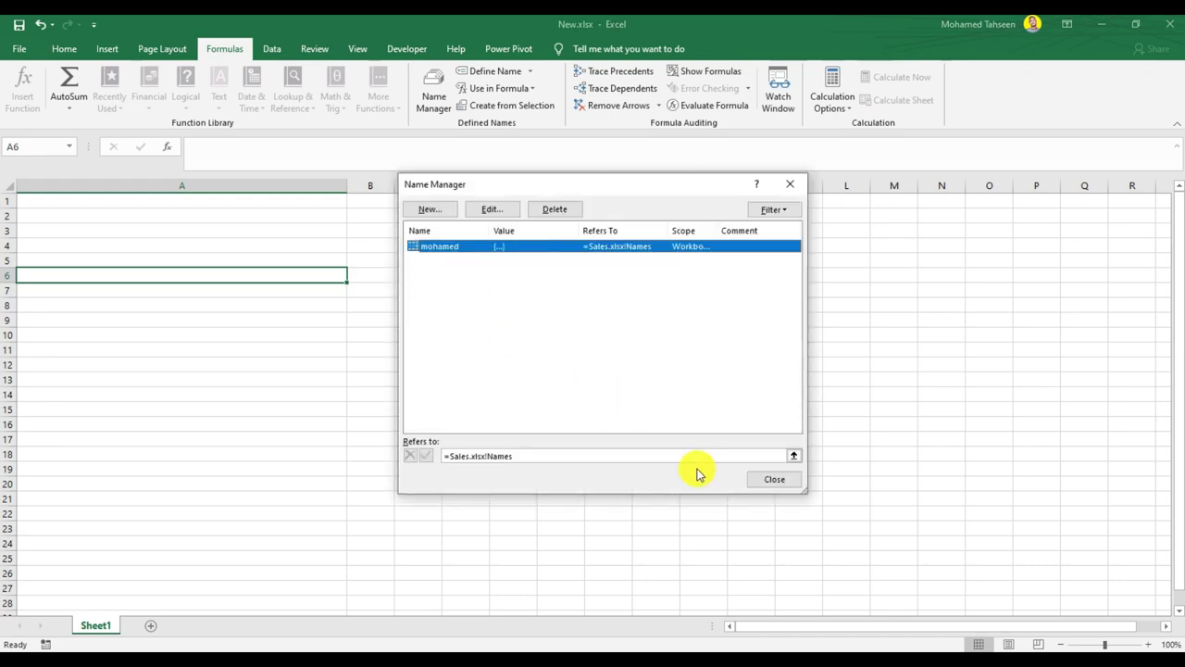
{"action": "left_click", "coordinate": [769, 479]}
{"action": "left_click", "coordinate": [412, 289]}
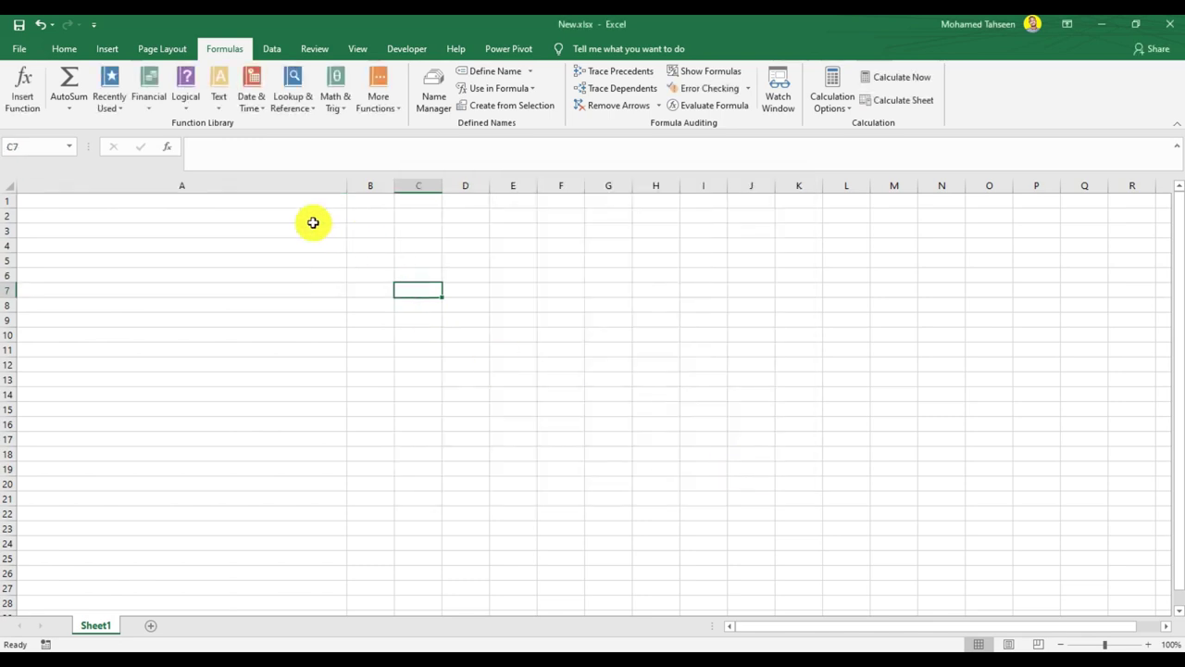
{"action": "left_click", "coordinate": [252, 202]}
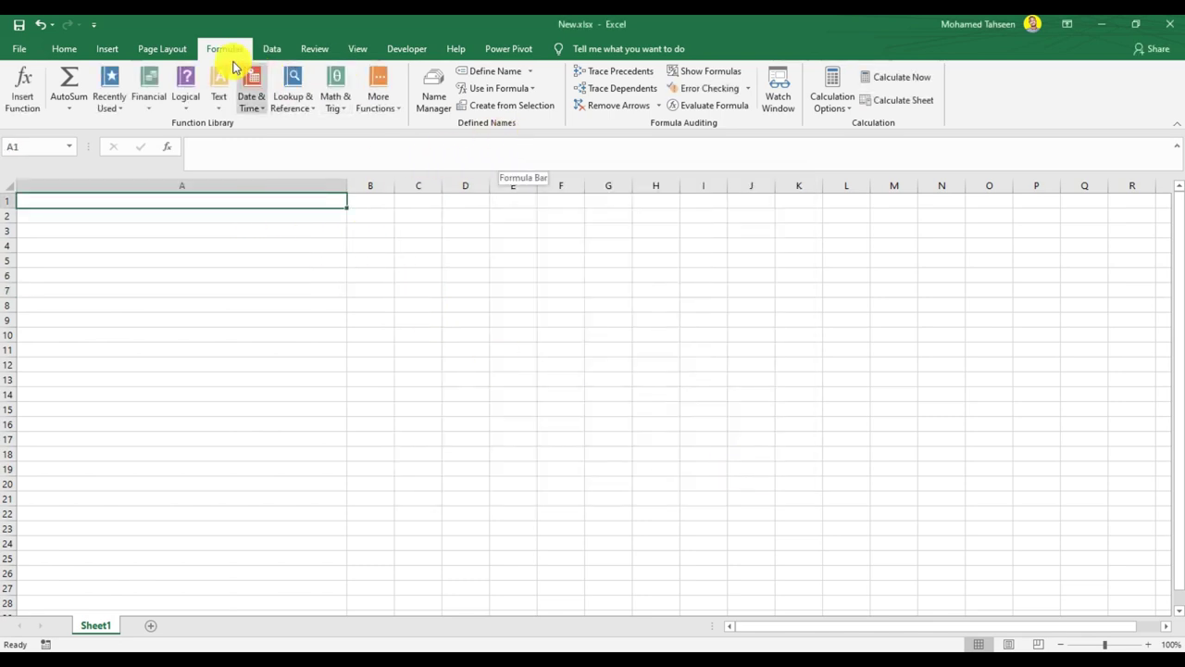
Give A1 a List validation whose source is the new defined name.
{"action": "left_click", "coordinate": [271, 48]}
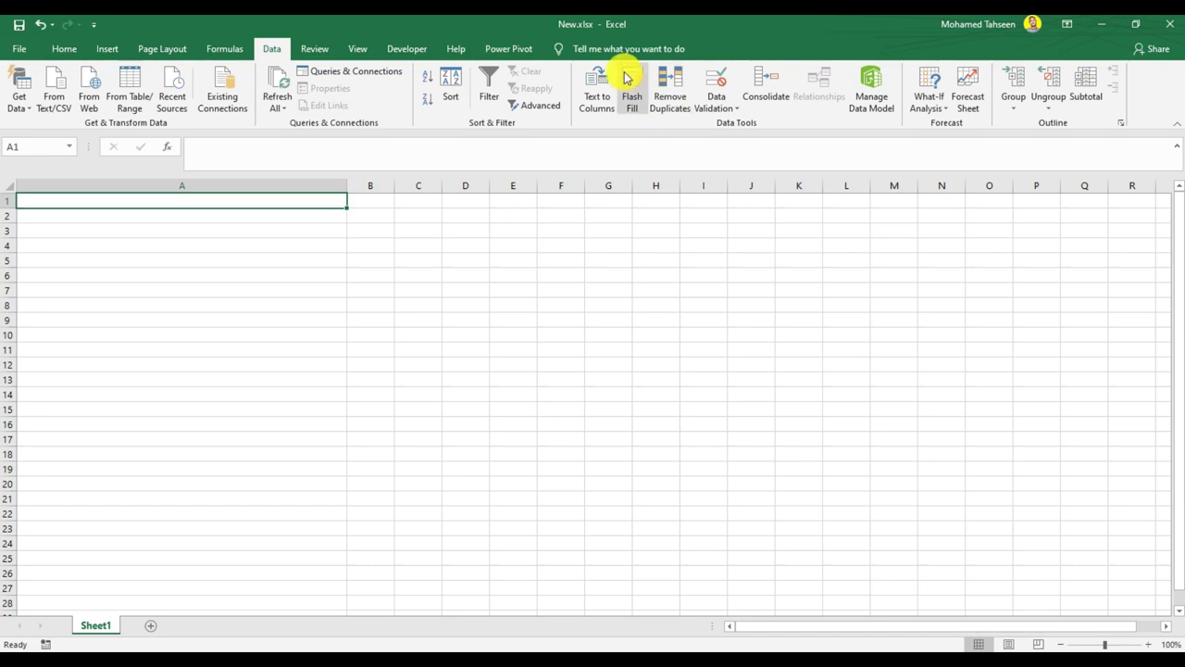
{"action": "left_click", "coordinate": [717, 78]}
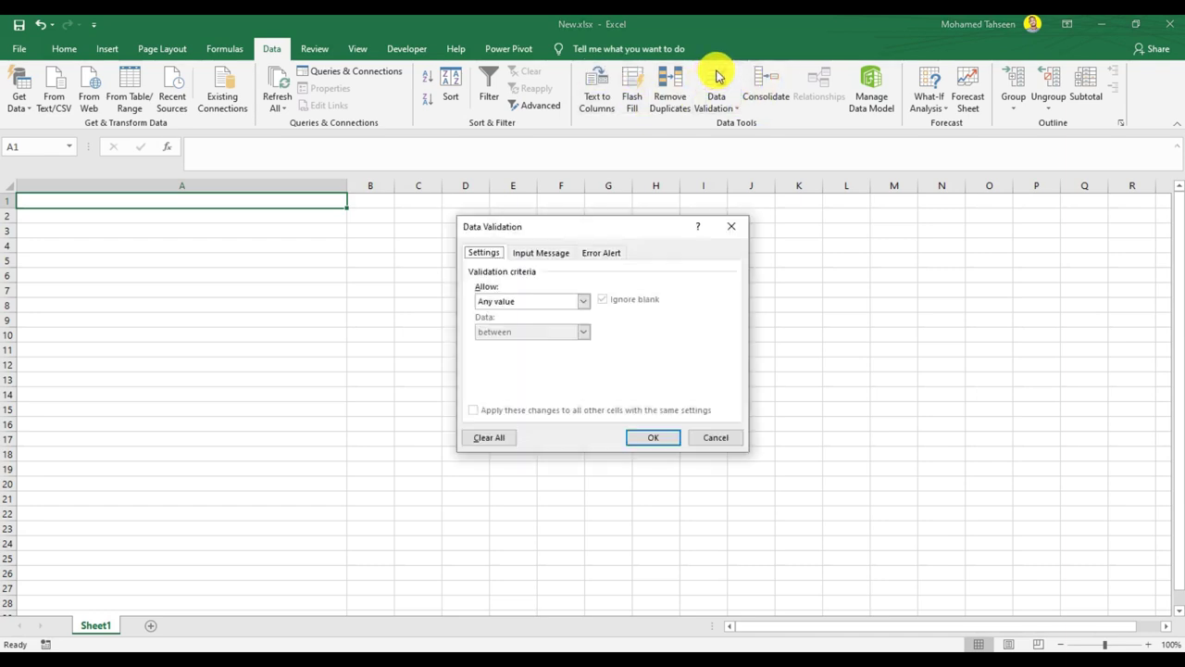
{"action": "left_click", "coordinate": [556, 301]}
{"action": "left_click", "coordinate": [509, 341]}
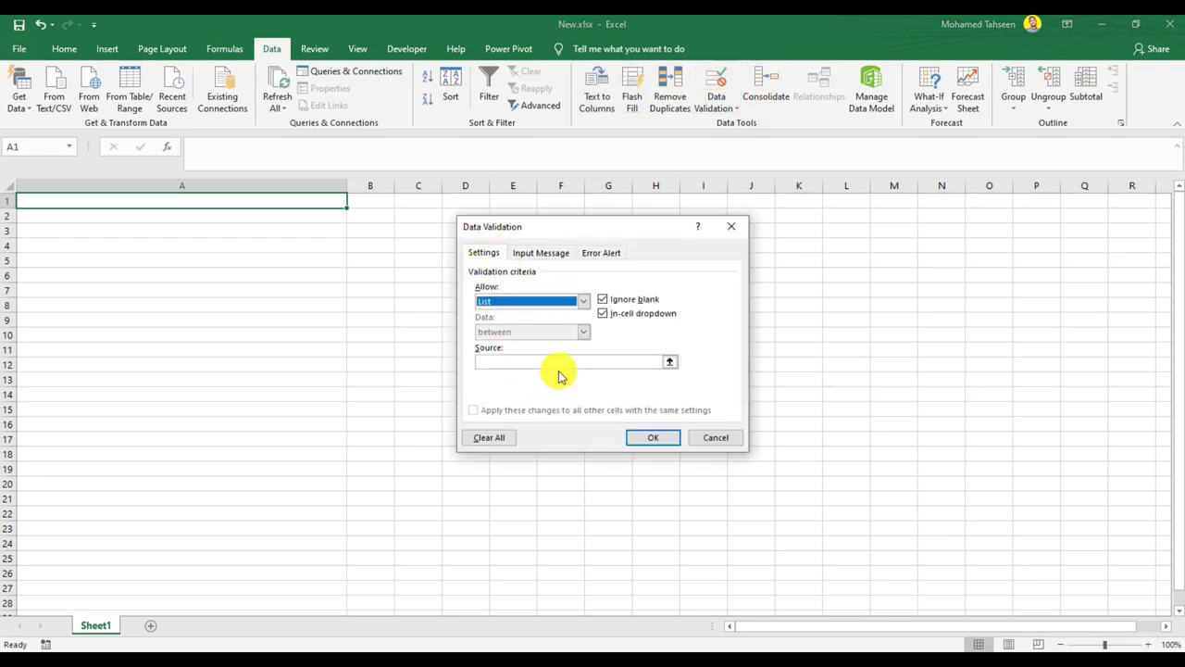
{"action": "left_click", "coordinate": [583, 361]}
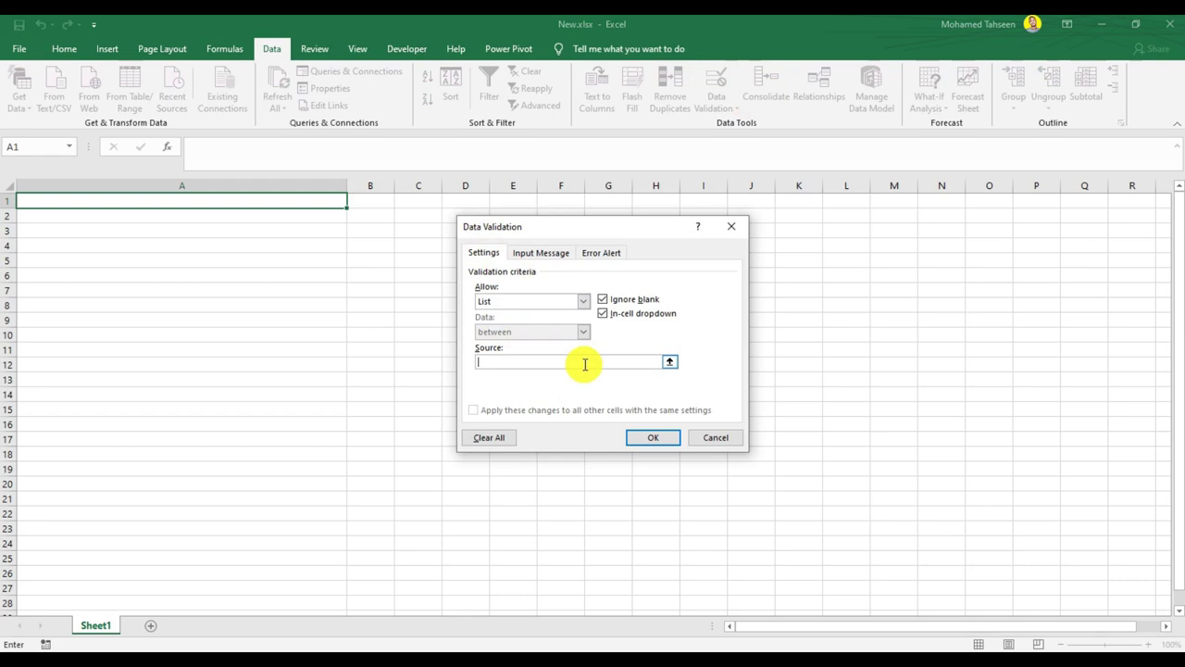
{"action": "type", "text": "=mohamed"}
{"action": "left_click", "coordinate": [646, 443]}
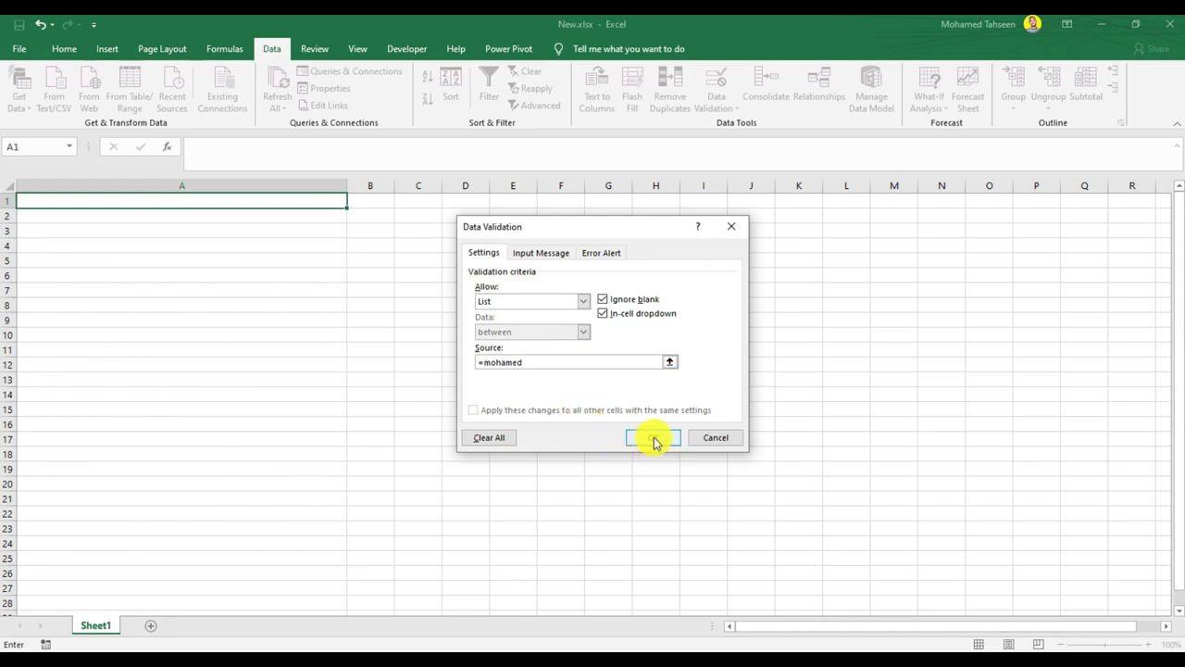
Open A1's dropdown and scroll through the Sales.xlsx names.
{"action": "left_click", "coordinate": [353, 201]}
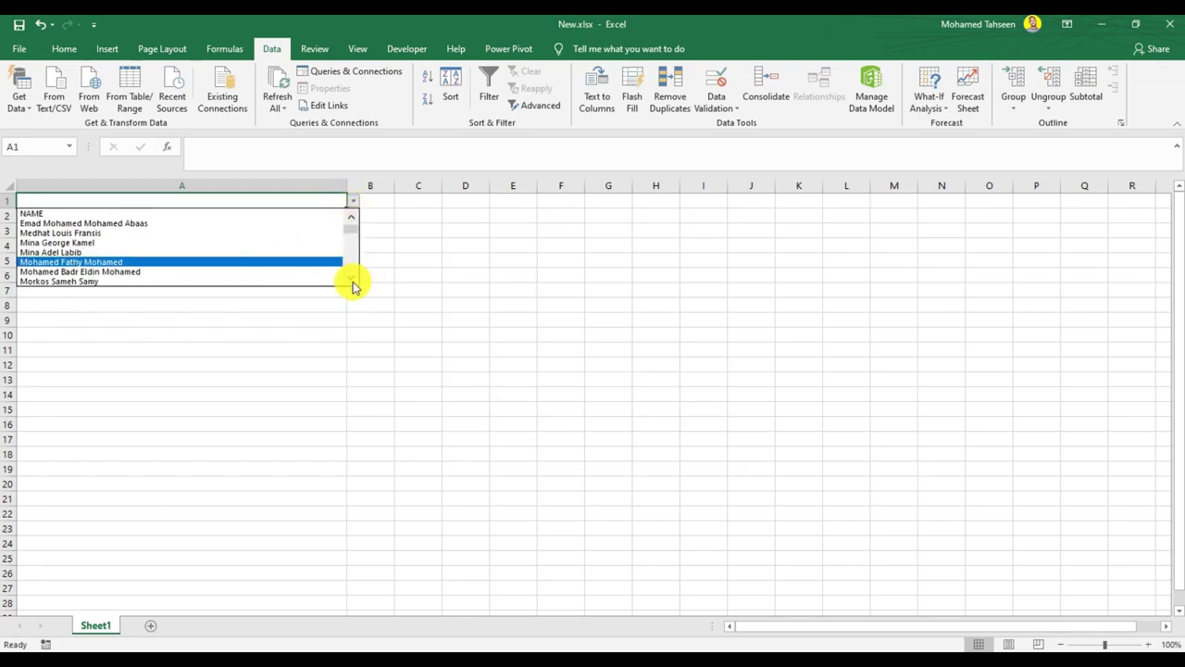
{"action": "scroll", "coordinate": [352, 283], "scroll_direction": "down", "scroll_amount": 1}
{"action": "scroll", "coordinate": [352, 284], "scroll_direction": "down", "scroll_amount": 1}
{"action": "scroll", "coordinate": [352, 284], "scroll_direction": "down", "scroll_amount": 1}
{"action": "scroll", "coordinate": [352, 284], "scroll_direction": "down", "scroll_amount": 1}
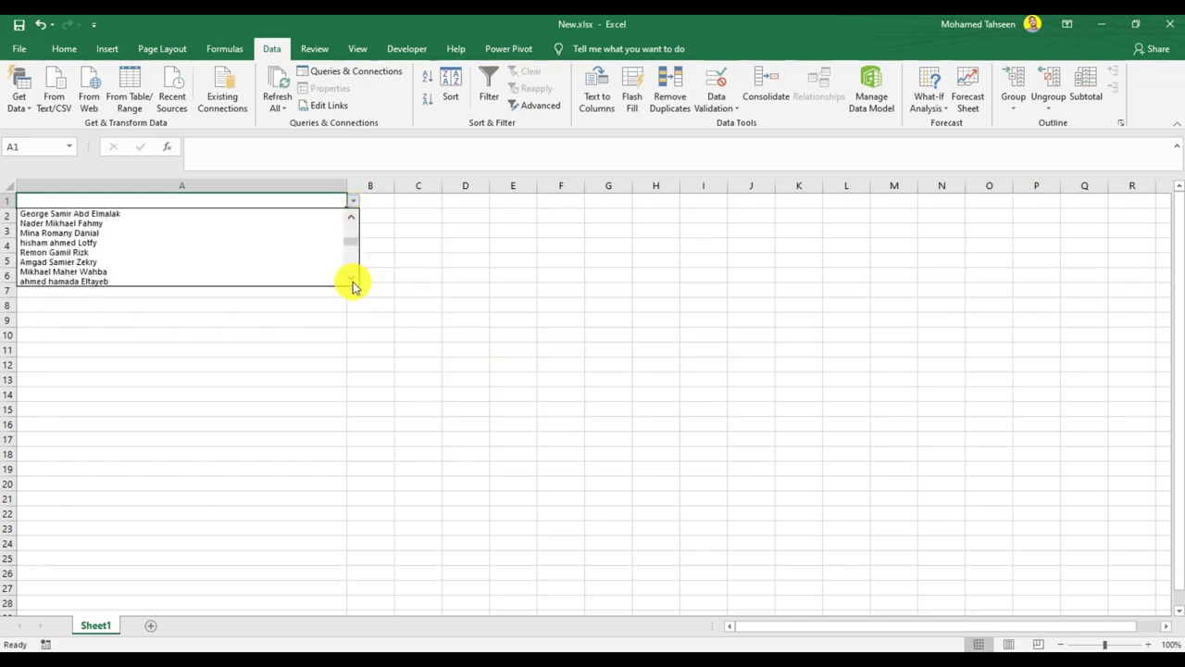
{"action": "scroll", "coordinate": [352, 284], "scroll_direction": "down", "scroll_amount": 1}
{"action": "left_click_drag", "start_coordinate": [352, 248], "coordinate": [352, 210]}
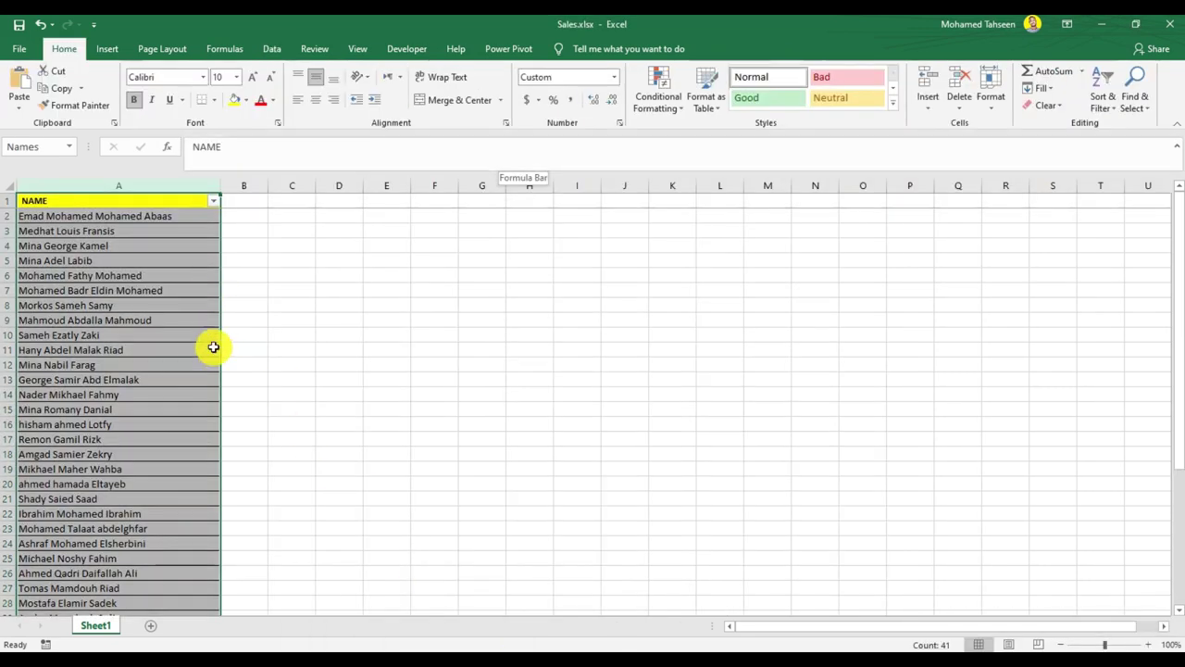
Insert a blank row 5 in the Sales.xlsx name list and enter a new person's name in A5.
{"action": "left_click", "coordinate": [138, 216]}
{"action": "left_click", "coordinate": [128, 260]}
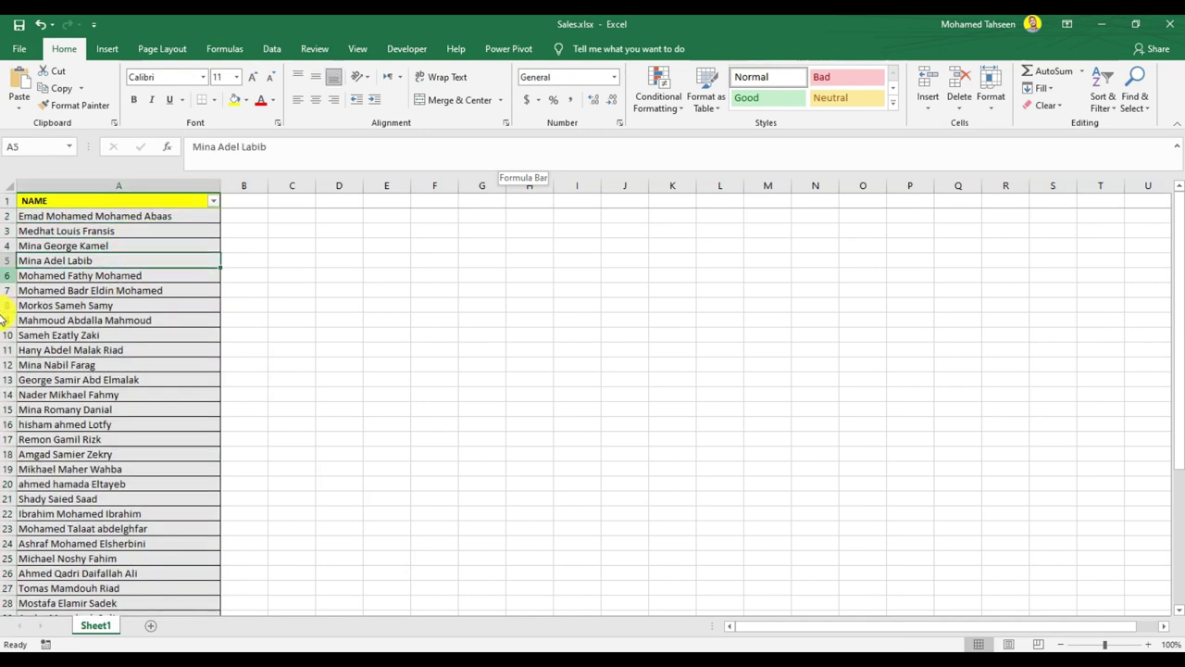
{"action": "right_click", "coordinate": [5, 262]}
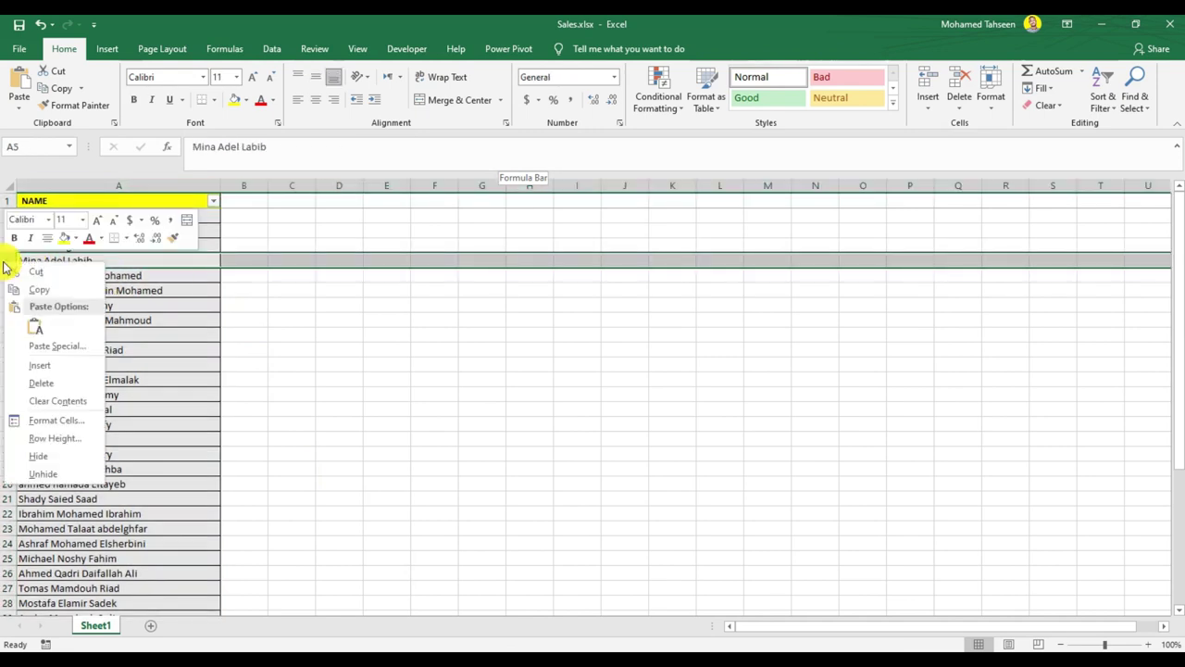
{"action": "left_click", "coordinate": [42, 354]}
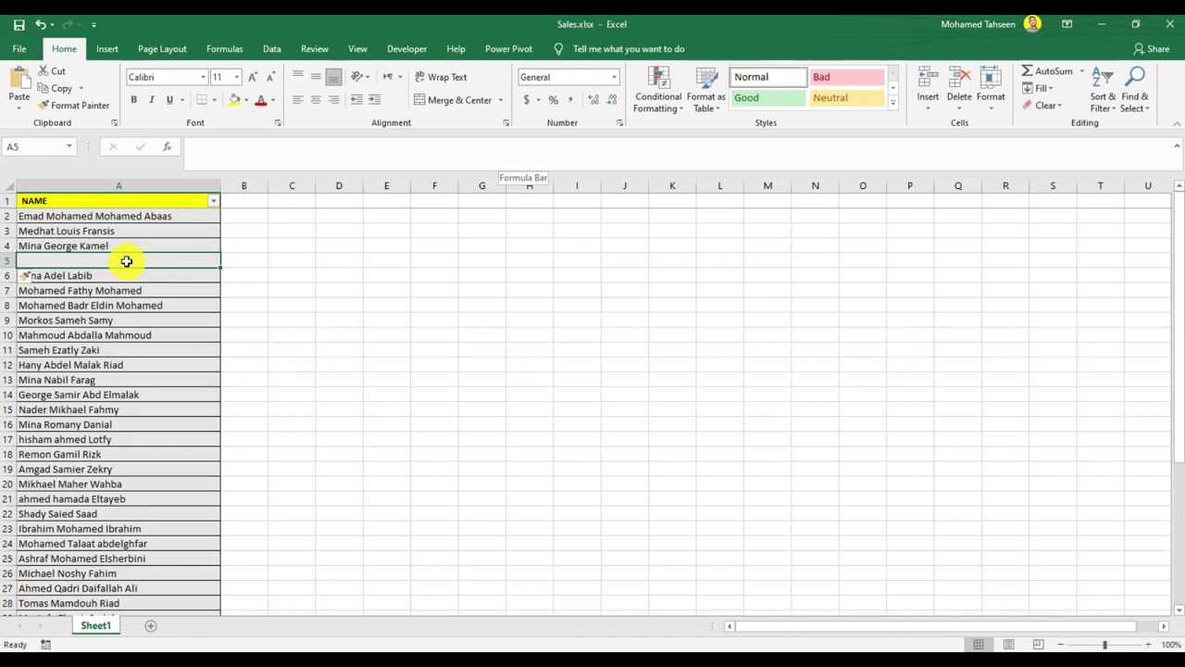
{"action": "type", "text": "mohamed tah"}
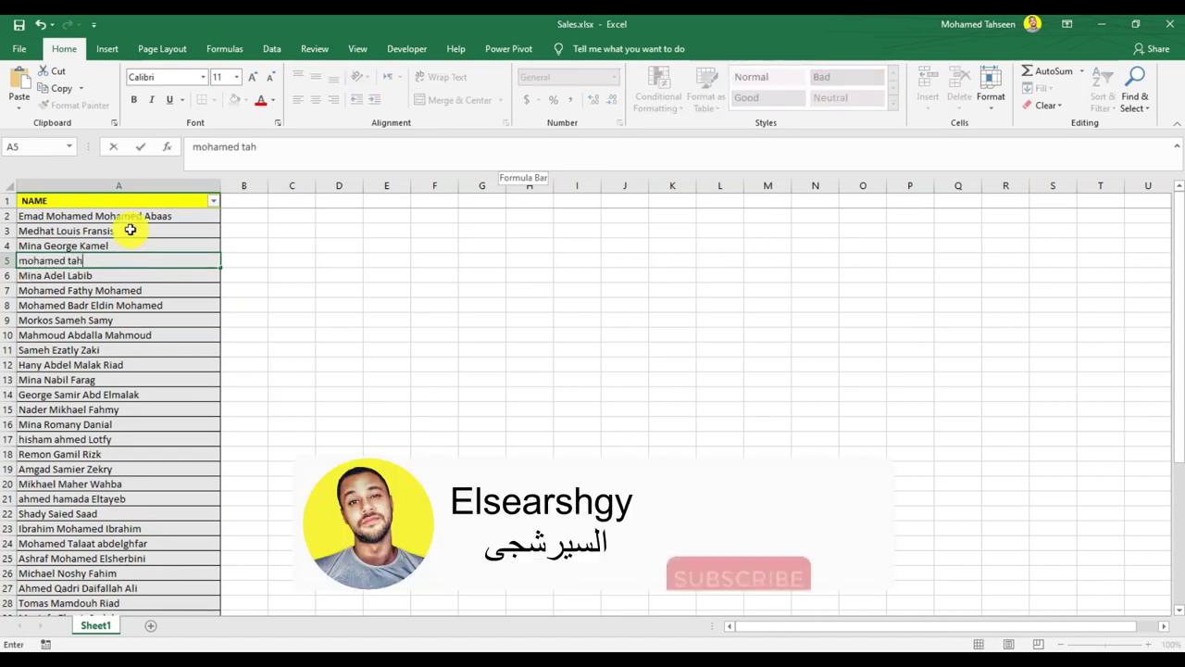
{"action": "type", "text": "seen"}
{"action": "key", "text": "Return"}
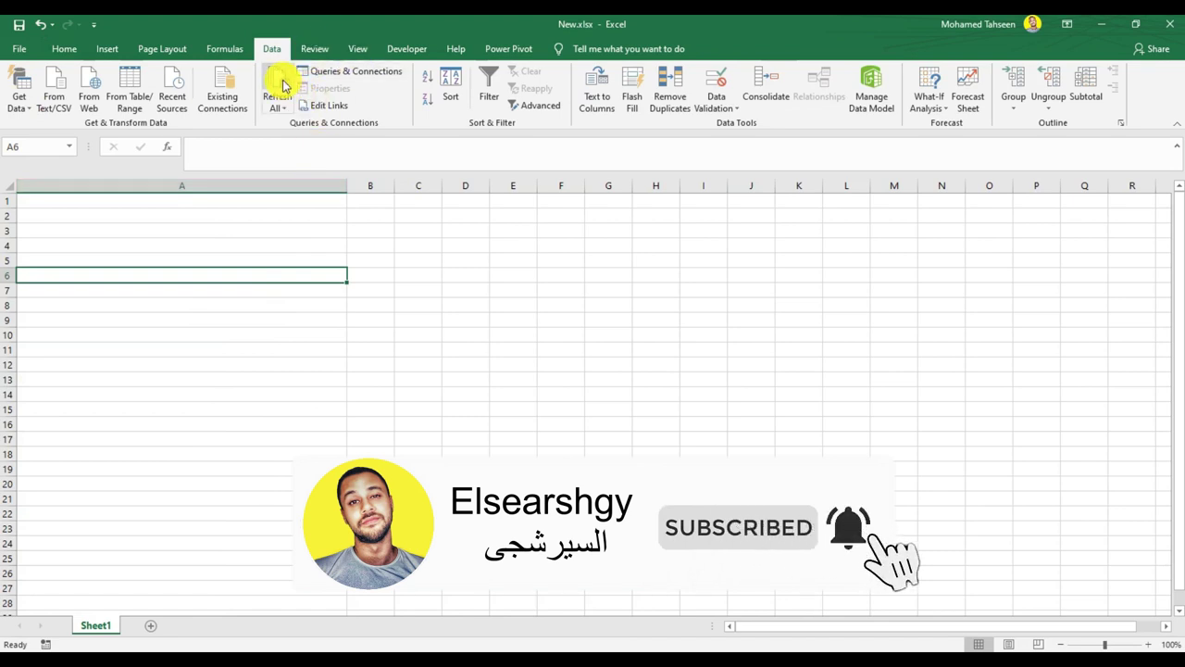
In New.xlsx, pick the newly added name from cell A1's dropdown and confirm A1 shows it.
{"action": "left_click", "coordinate": [307, 244]}
{"action": "left_click", "coordinate": [325, 201]}
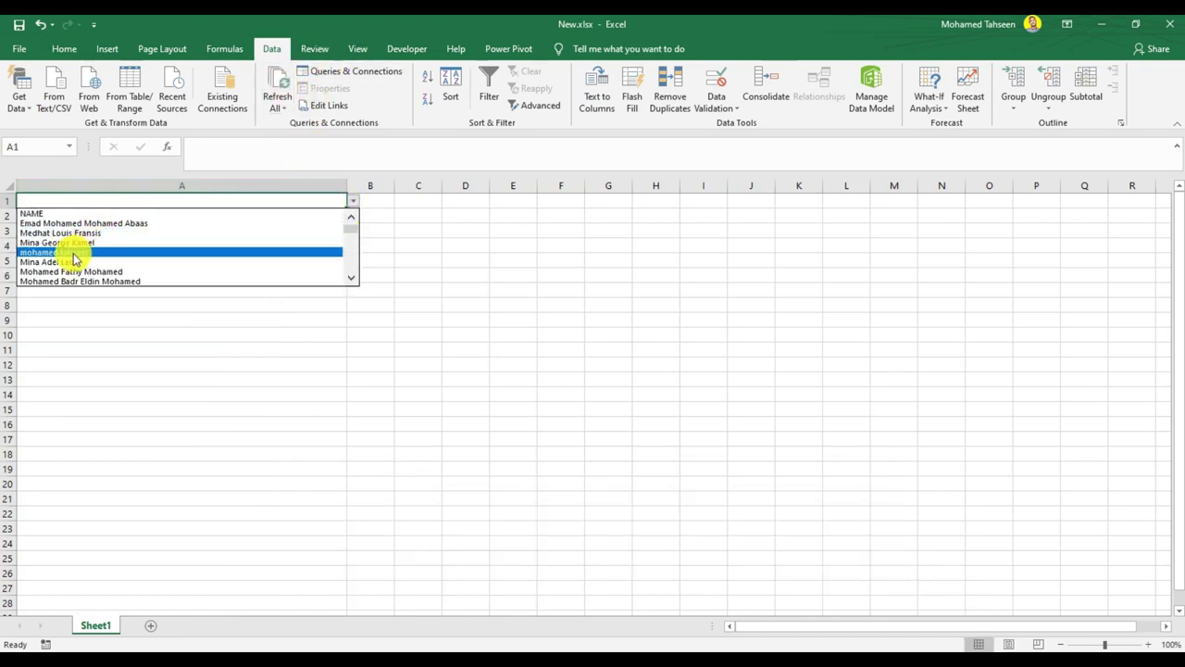
{"action": "left_click", "coordinate": [73, 255]}
{"action": "left_click", "coordinate": [232, 269]}
{"action": "left_click", "coordinate": [266, 217]}
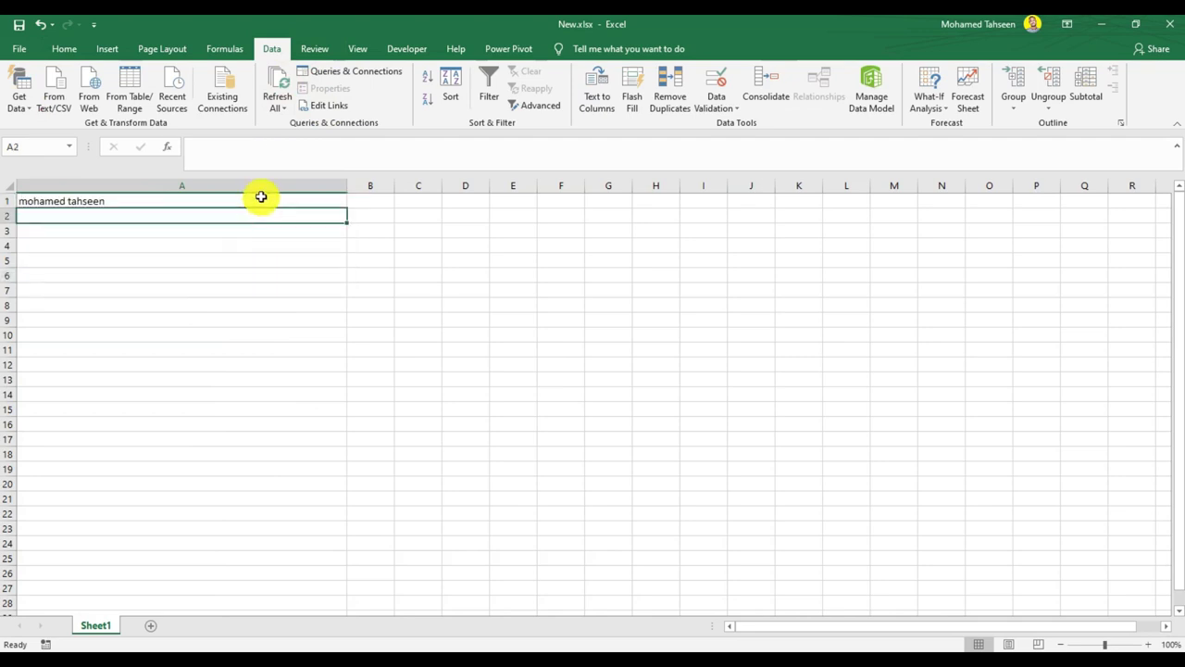
{"action": "left_click", "coordinate": [261, 198]}
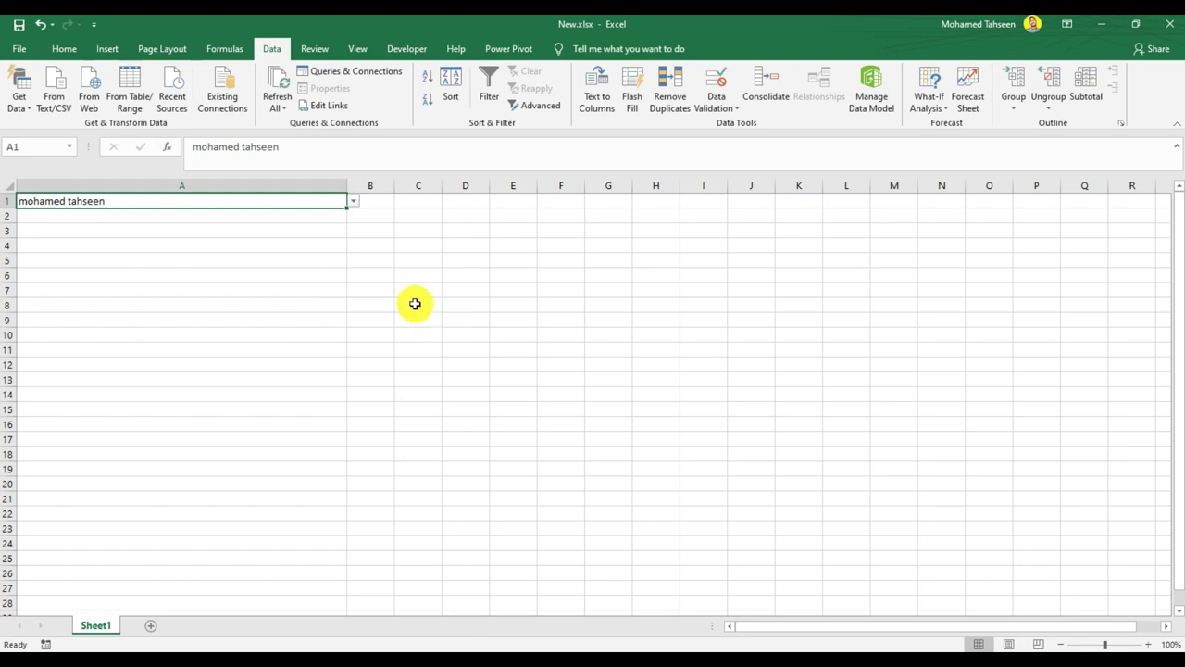
{"action": "left_click", "coordinate": [561, 301]}
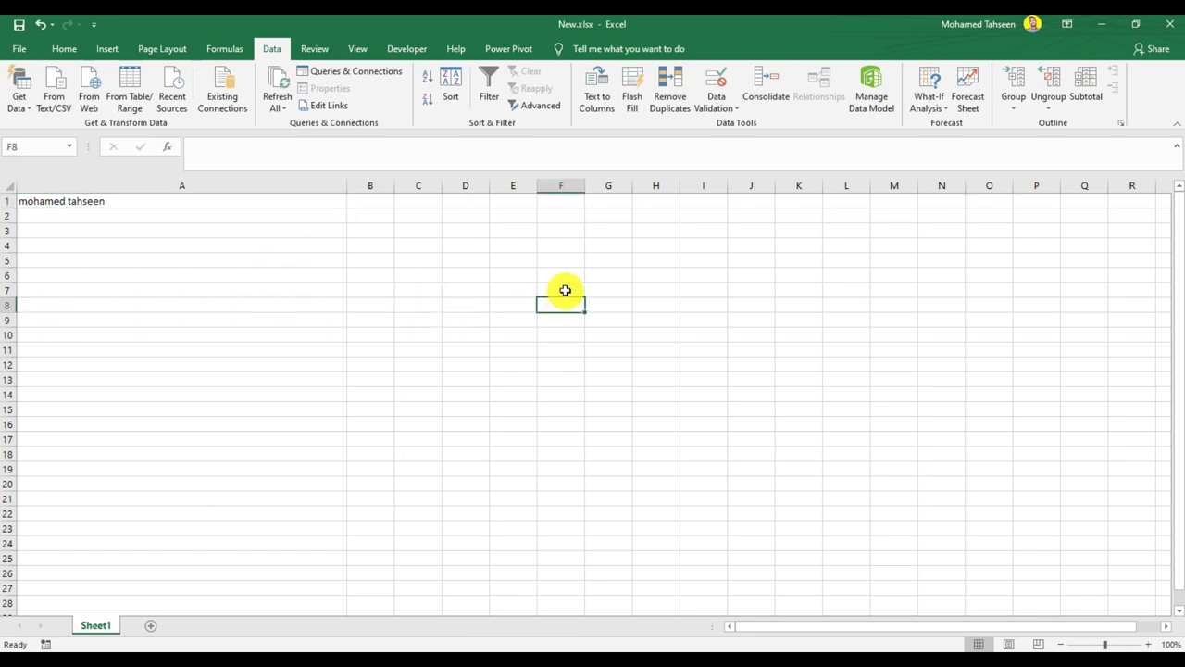